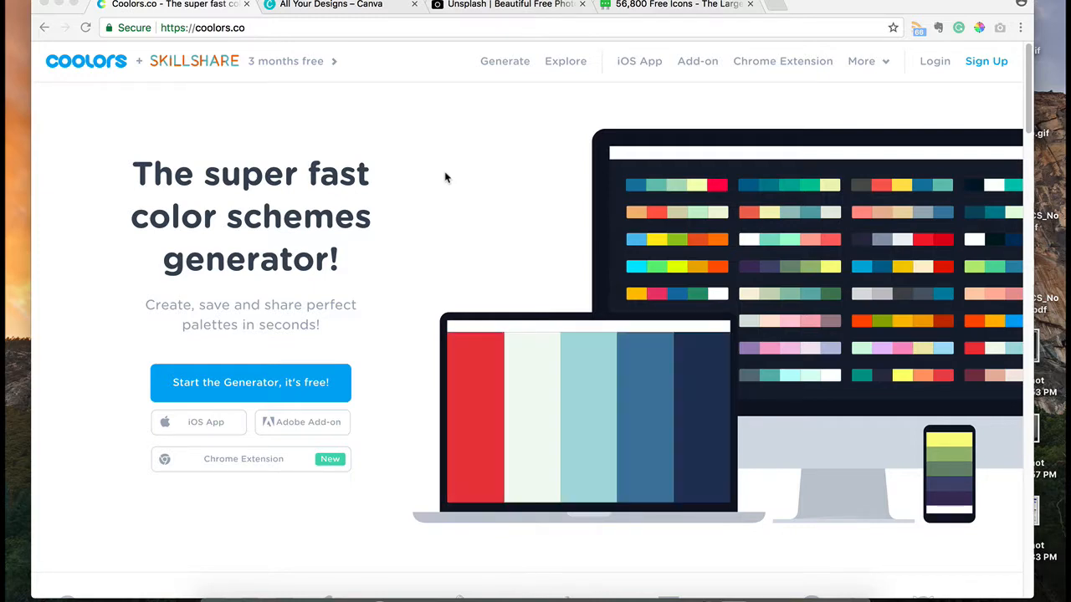
# - Open the color scheme generator and cycle through random palettes until one contains burnt orange #CA5310
pyautogui.click(566, 63)
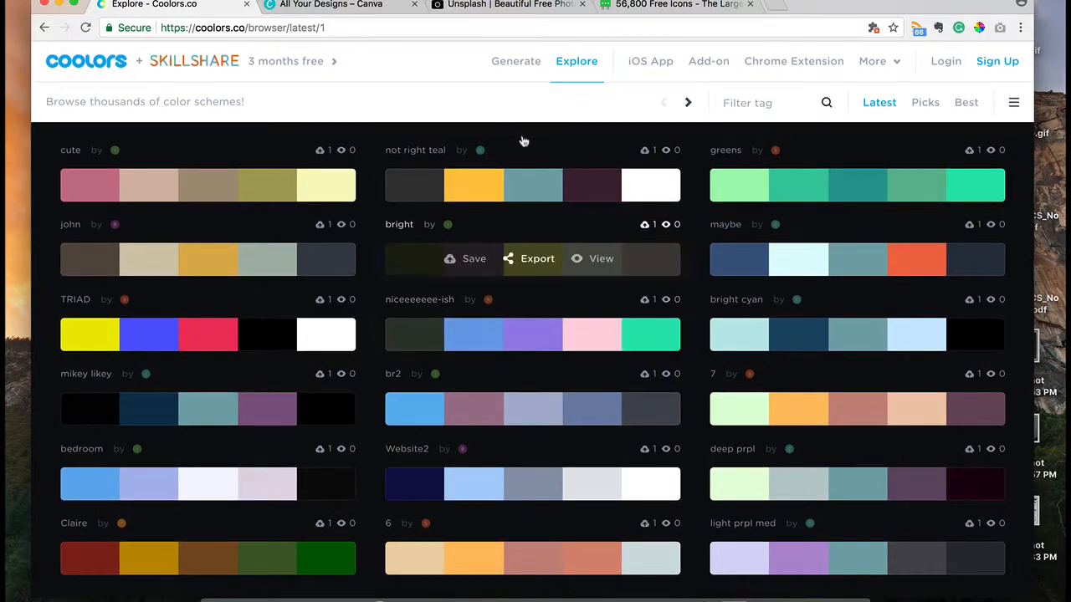
pyautogui.click(515, 71)
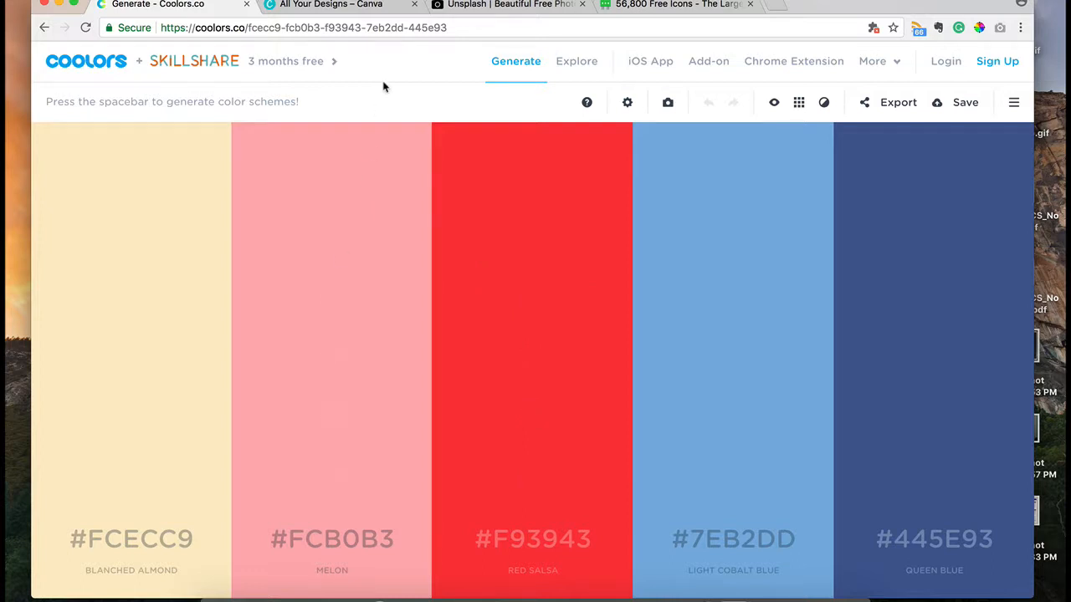
pyautogui.press('space')
pyautogui.press('space')
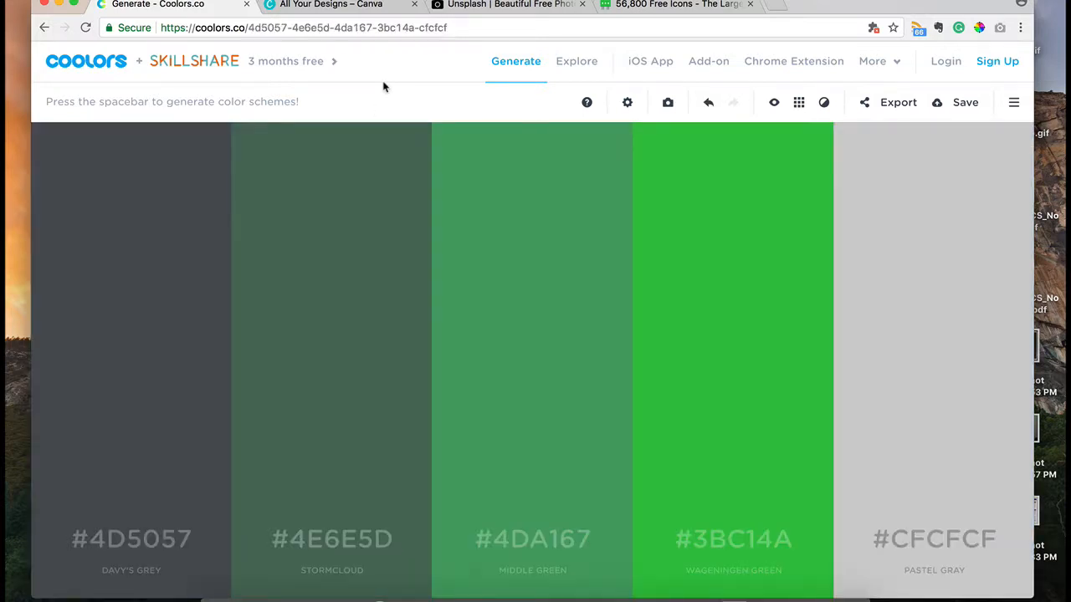
pyautogui.press('space')
pyautogui.press('space')
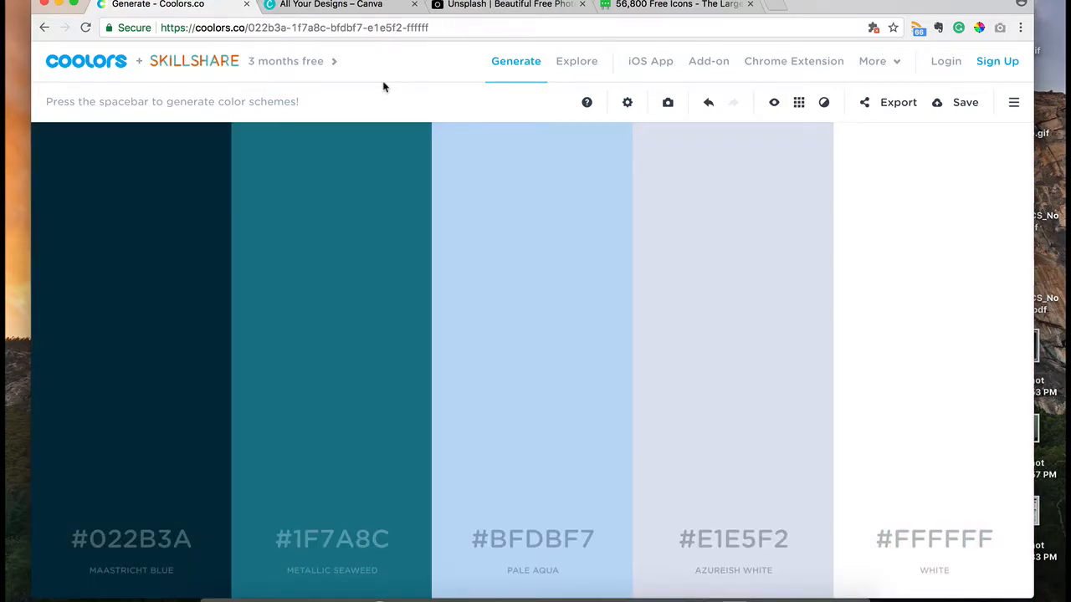
pyautogui.press('space')
pyautogui.press('space')
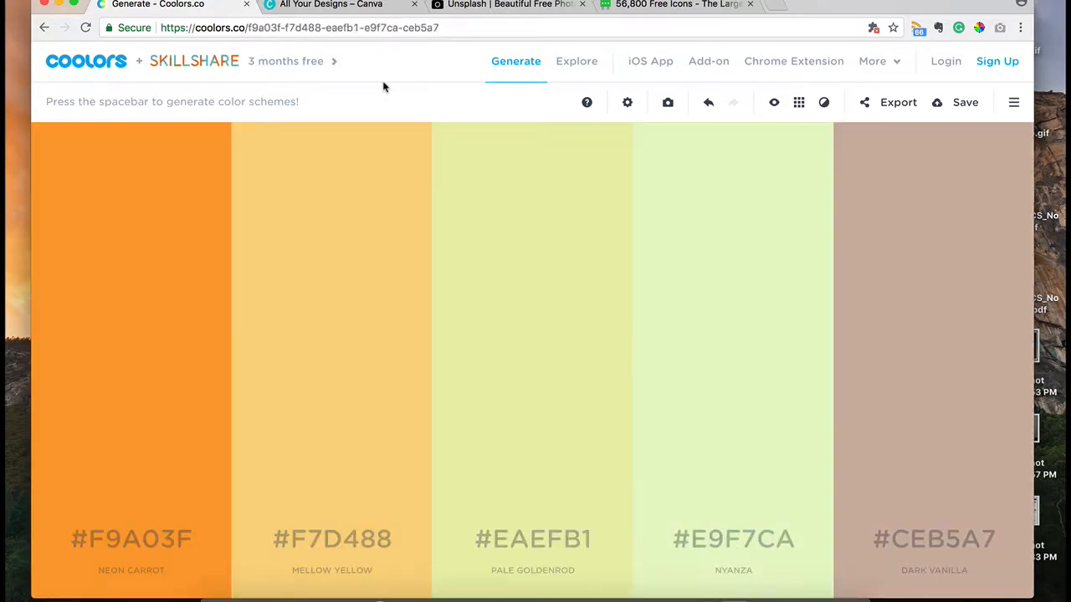
pyautogui.press('space')
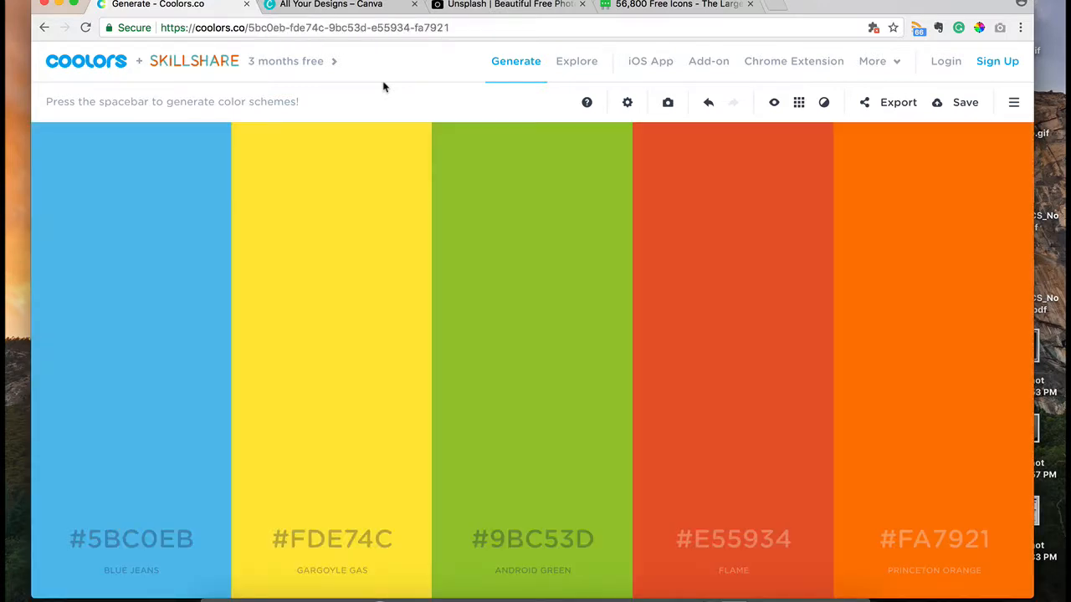
pyautogui.press('space')
pyautogui.press('space')
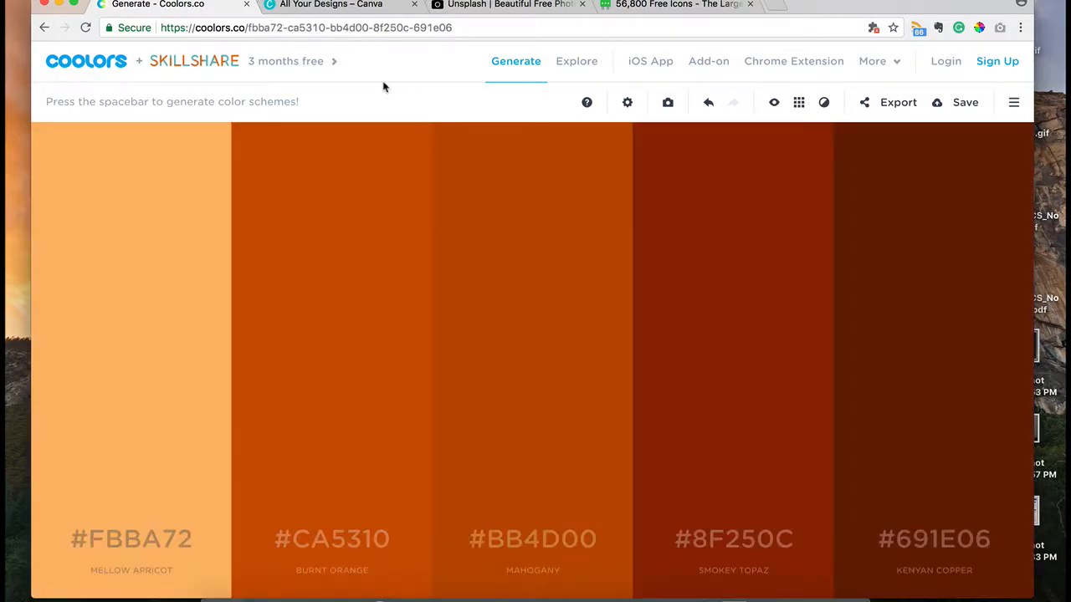
# - Lock burnt orange #CA5310 in the palette and regenerate the other colors until deep green-cyan turquoise #136F63 comes up
pyautogui.moveTo(343, 289)
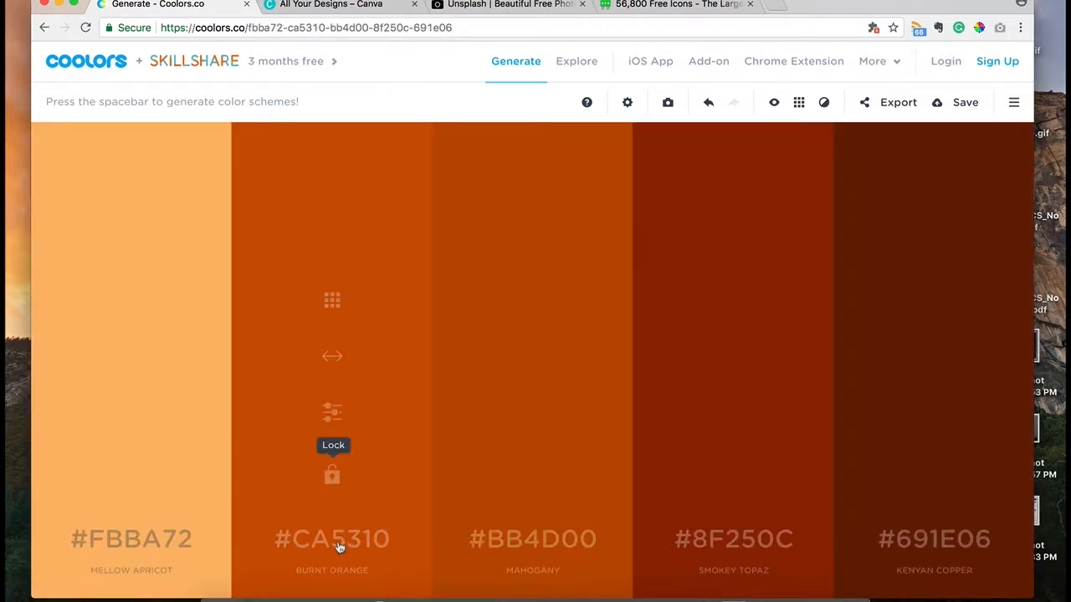
pyautogui.click(332, 477)
pyautogui.press('space')
pyautogui.press('space')
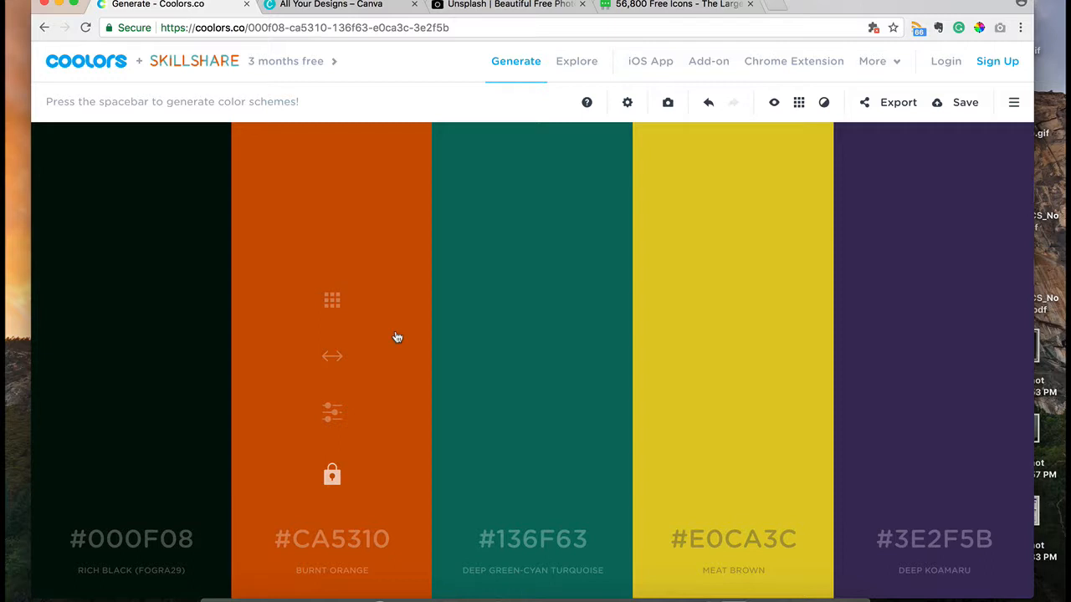
# - Lock deep green-cyan turquoise #136F63 and regenerate the unlocked colors until turquoise #55DDE0 comes up
pyautogui.click(533, 475)
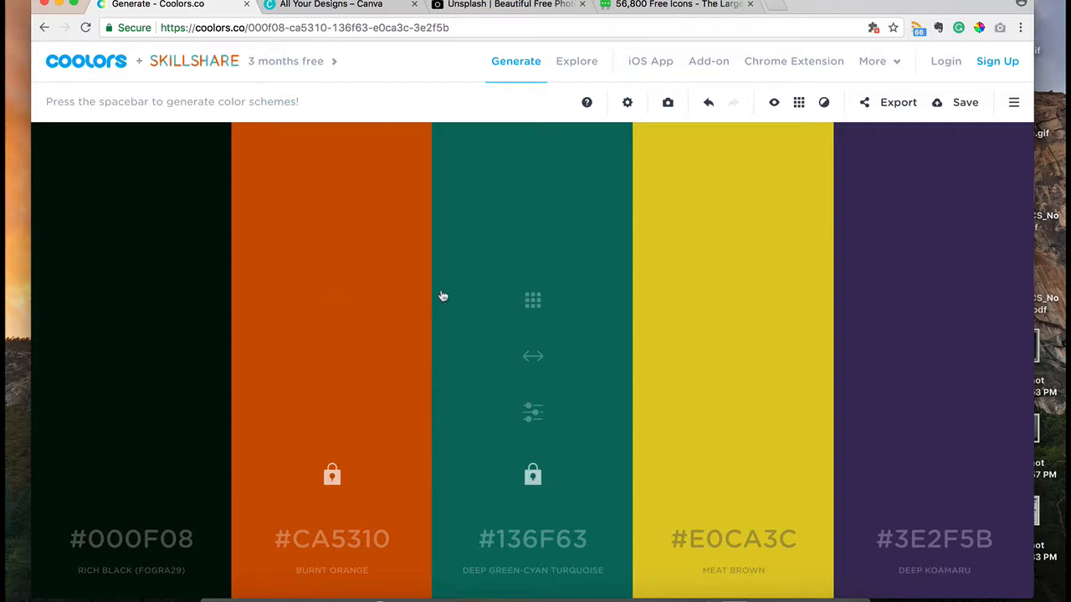
pyautogui.press('space')
pyautogui.press('space')
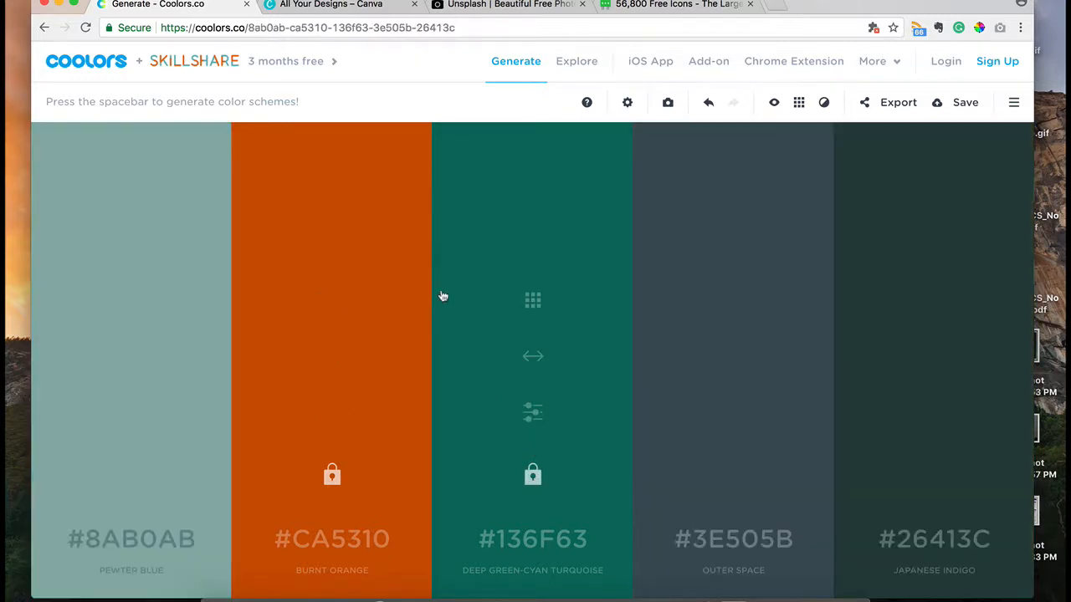
pyautogui.press('space')
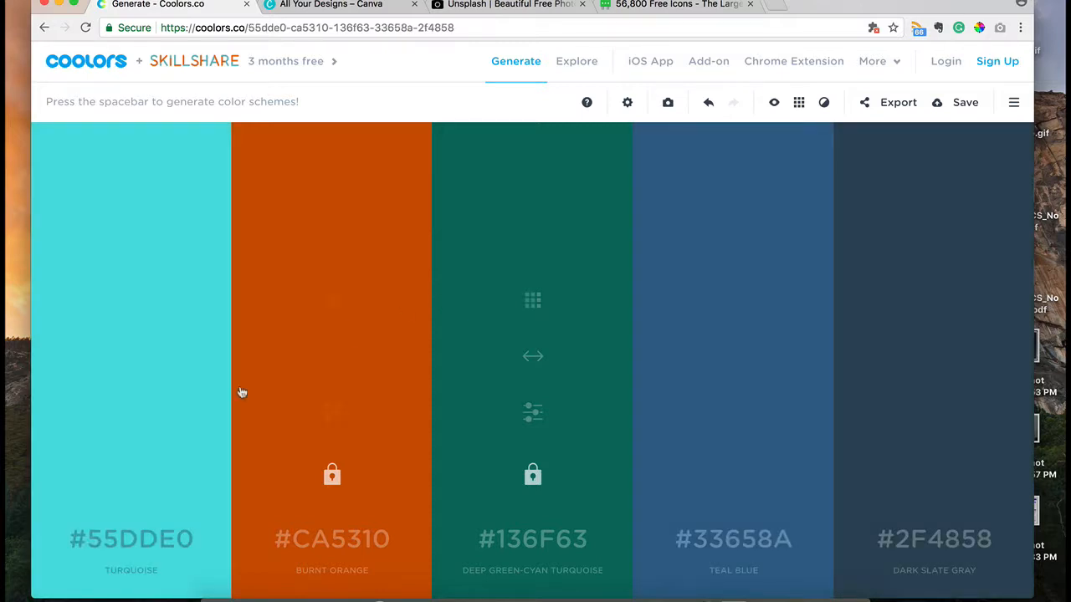
# - Lock turquoise #55DDE0 and keep regenerating the two remaining colors until lemon yellow #F7F052 comes up
pyautogui.click(130, 475)
pyautogui.press('space')
pyautogui.press('space')
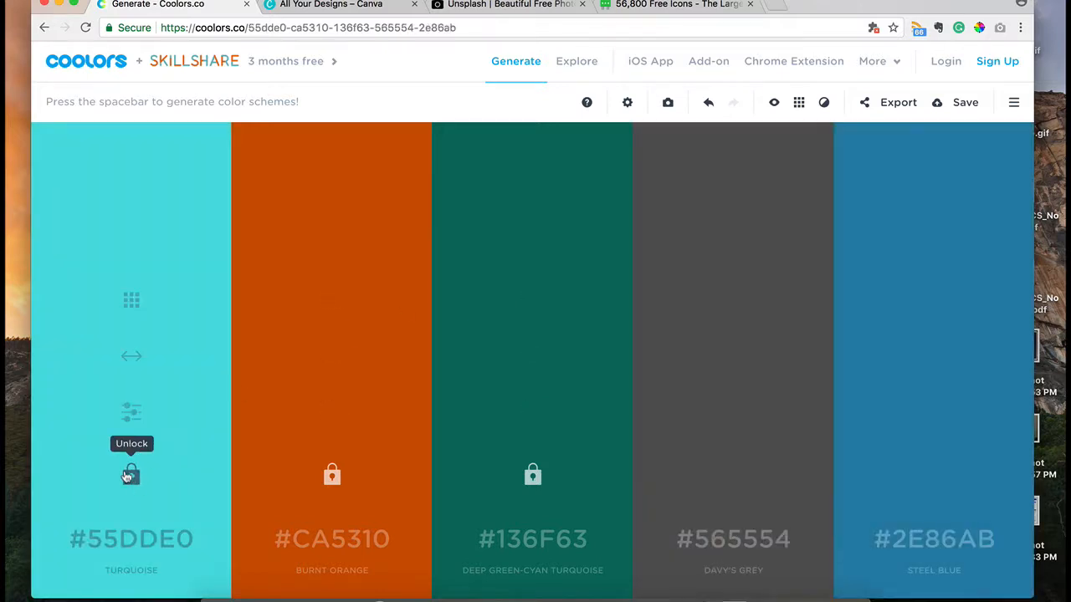
pyautogui.press('space')
pyautogui.press('space')
pyautogui.press('space')
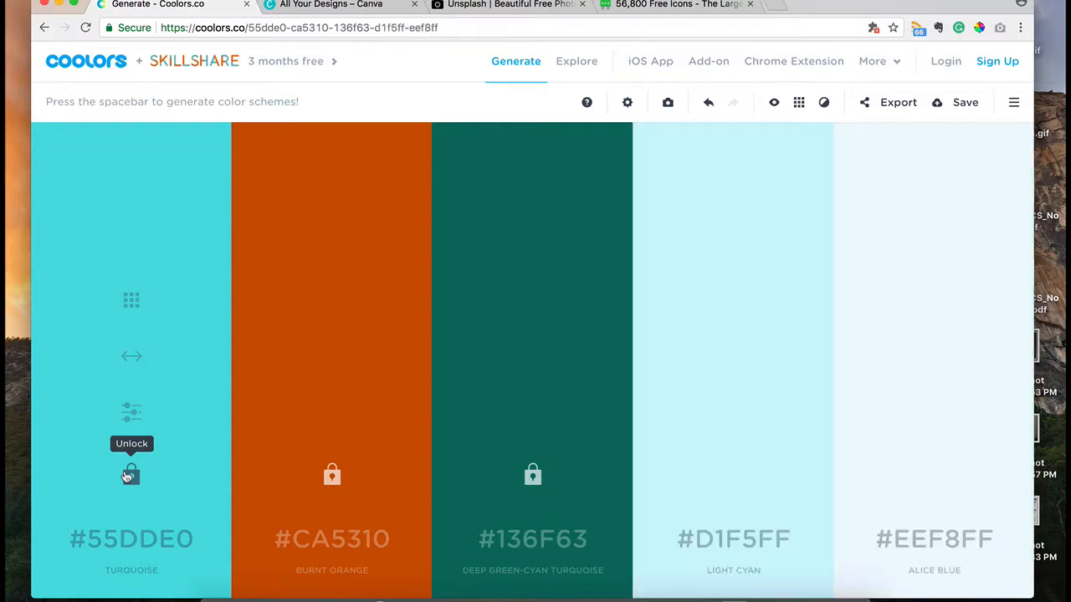
pyautogui.press('space')
pyautogui.press('space')
pyautogui.press('space')
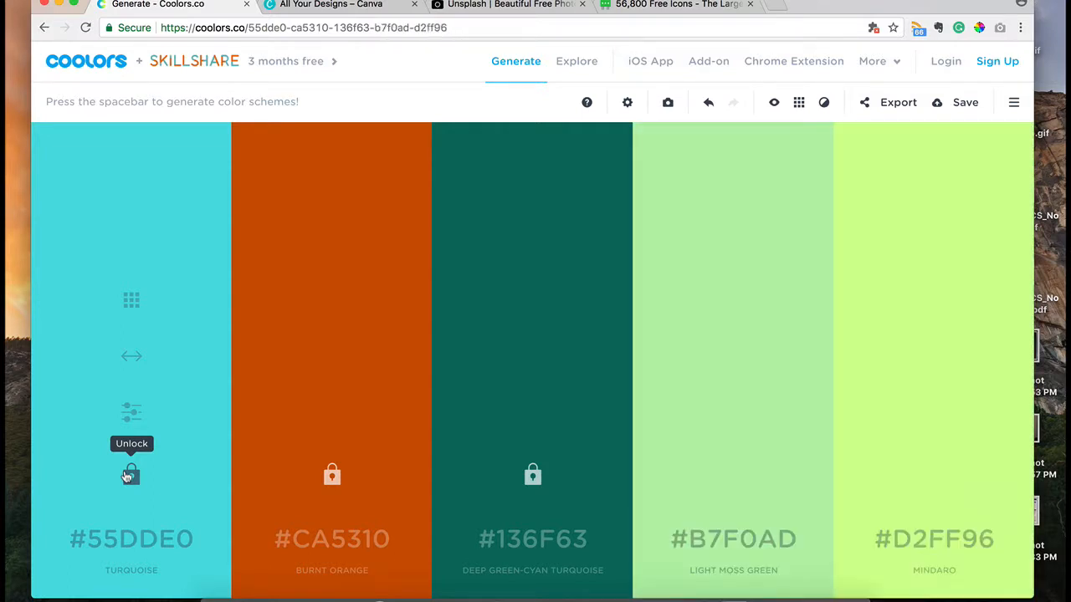
pyautogui.press('space')
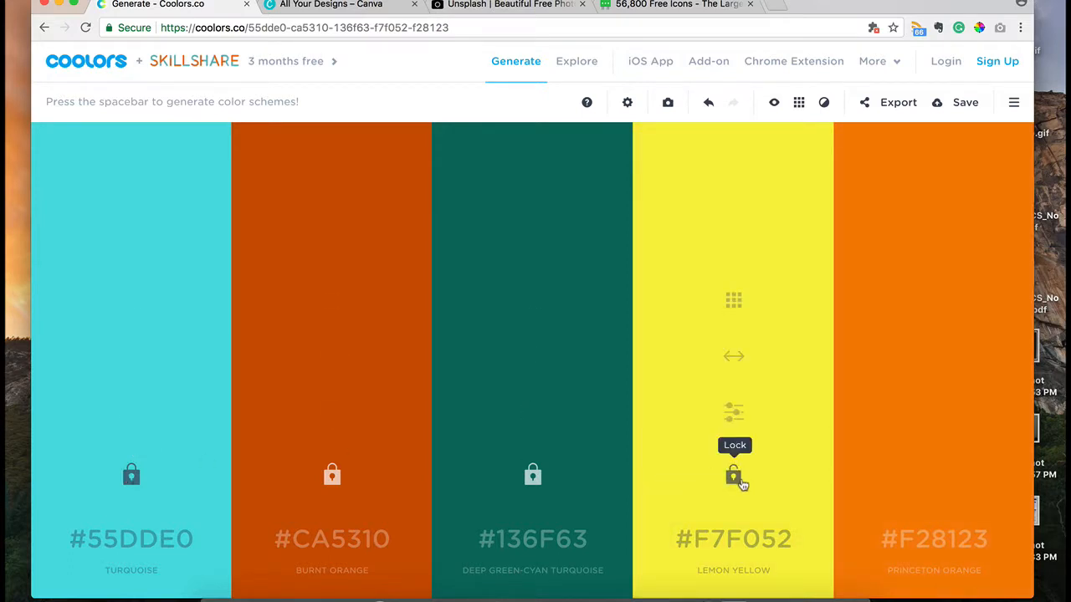
# - Lock lemon yellow #F7F052, regenerate the last color until it is charcoal #3A405A, and lock that too
pyautogui.click(741, 484)
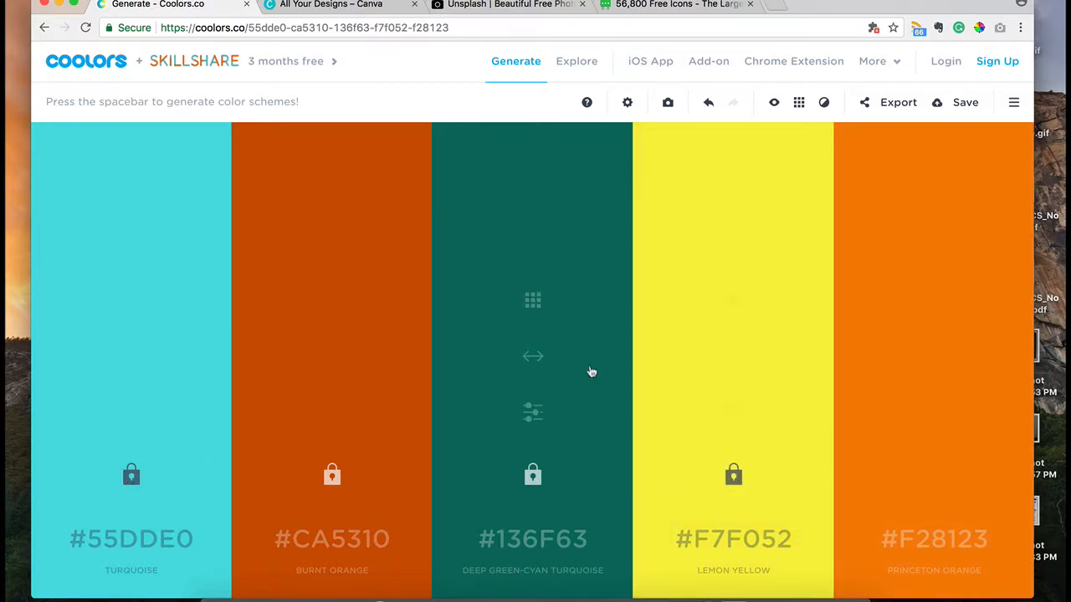
pyautogui.press('space')
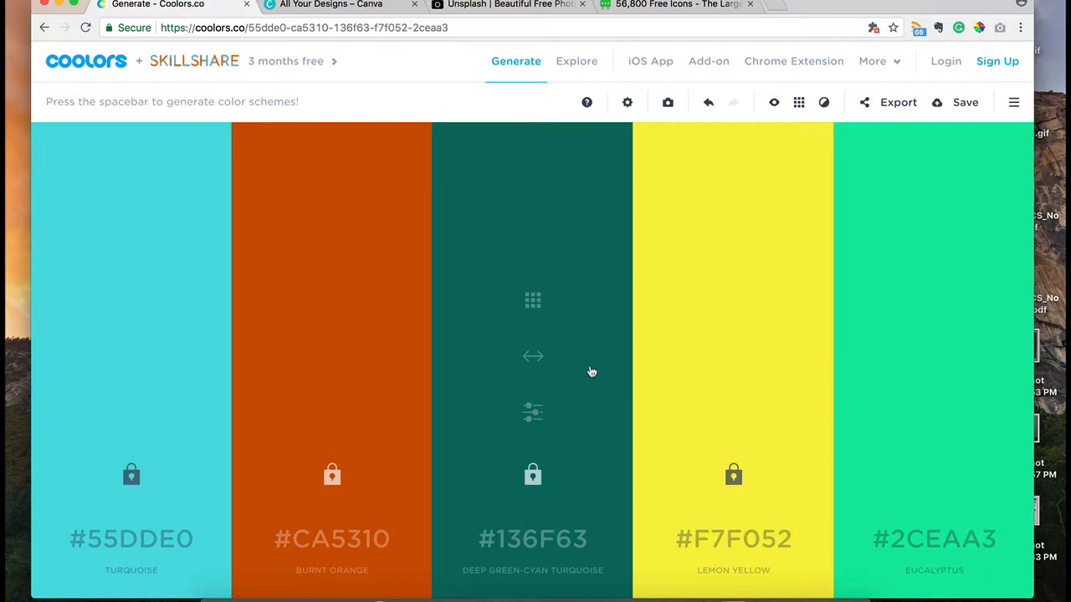
pyautogui.press('space')
pyautogui.press('space')
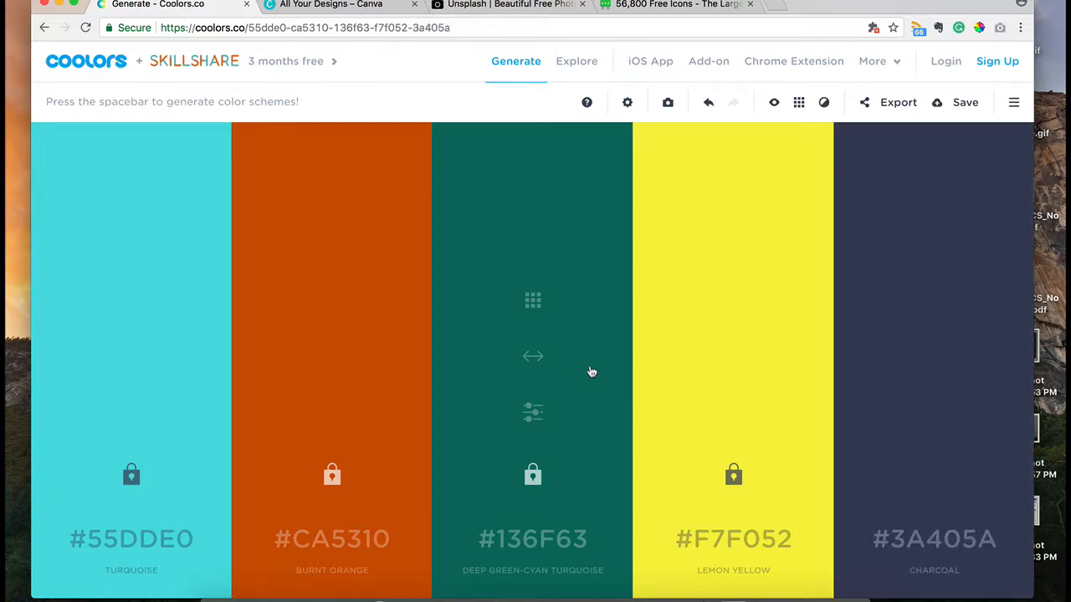
pyautogui.click(935, 477)
# - Switch to Canva and create a new blank Facebook Post design from the social media formats
pyautogui.click(332, 5)
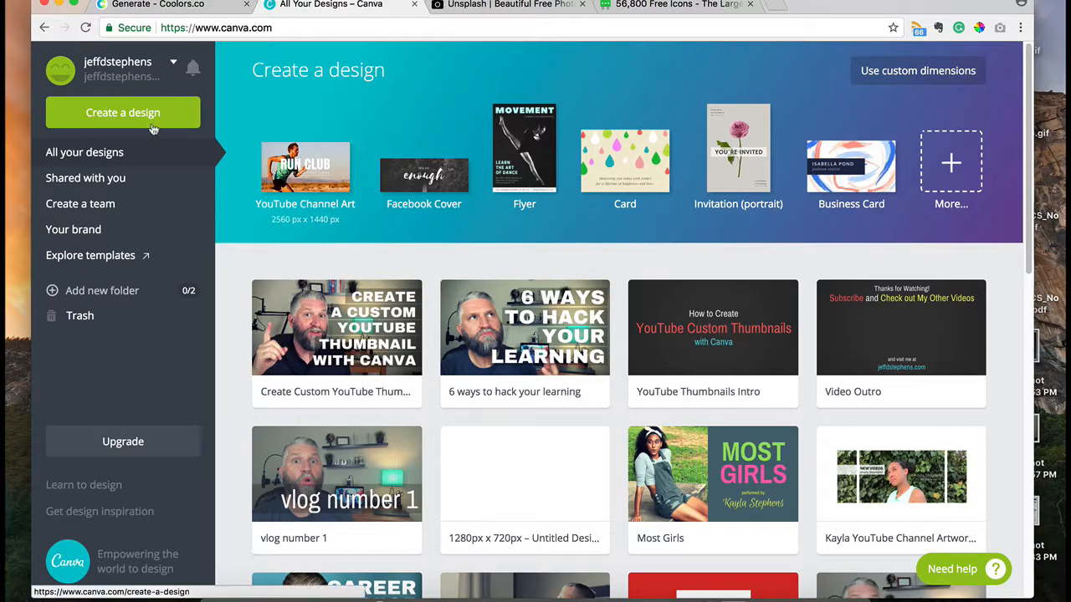
pyautogui.click(153, 125)
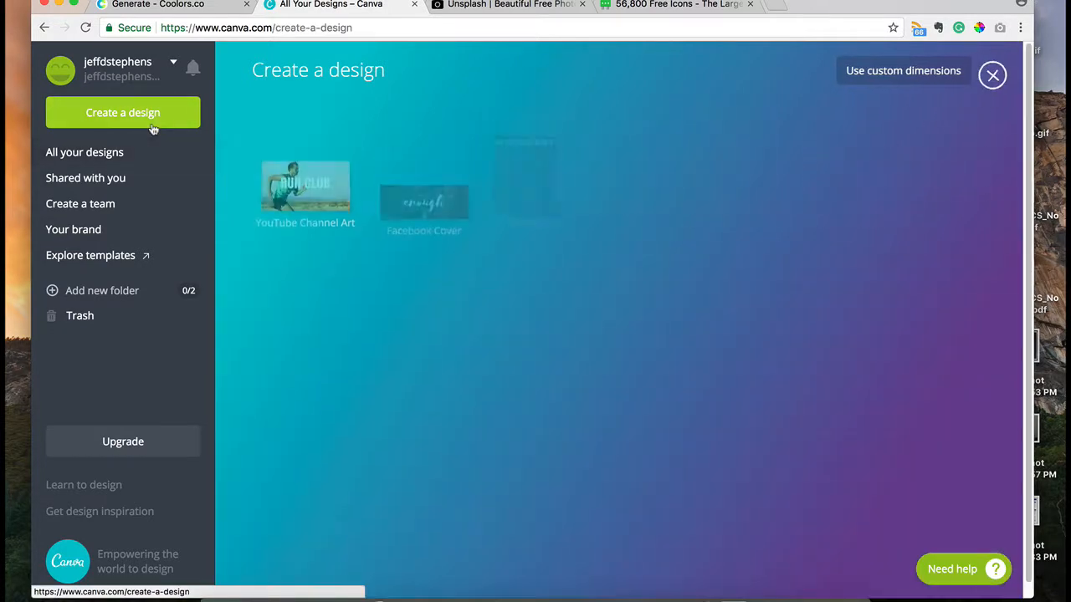
pyautogui.scroll(-3, 652, 380)
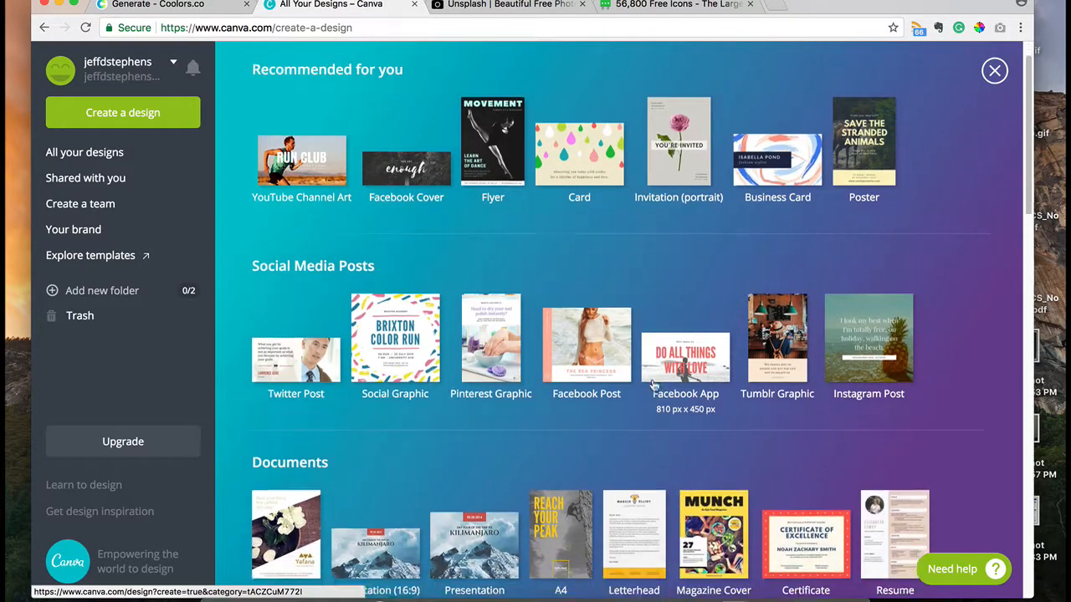
pyautogui.scroll(3, 655, 384)
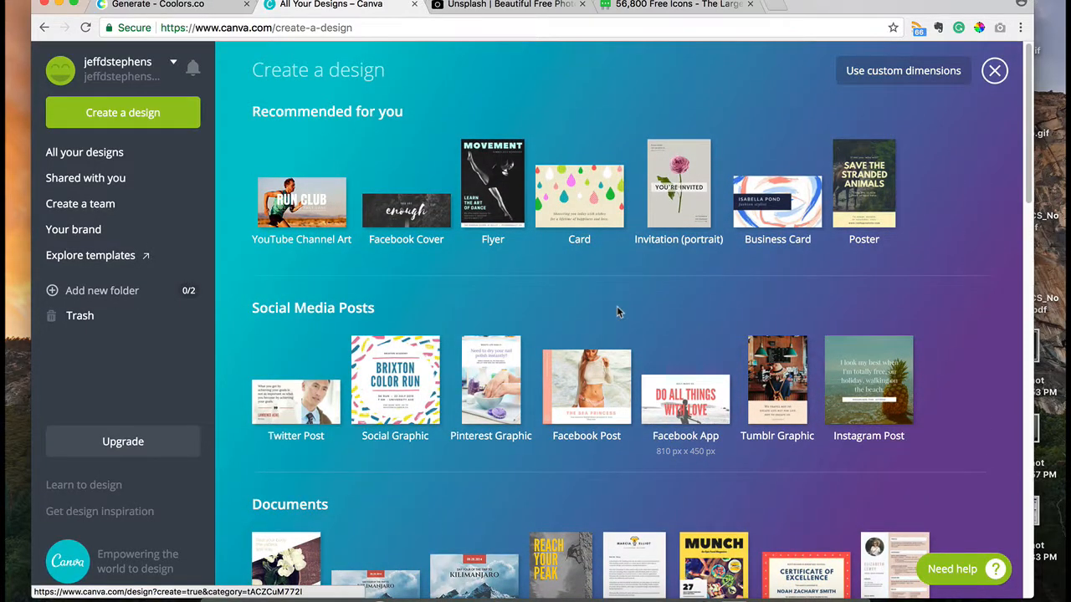
pyautogui.scroll(-1, 616, 312)
pyautogui.scroll(-3, 617, 312)
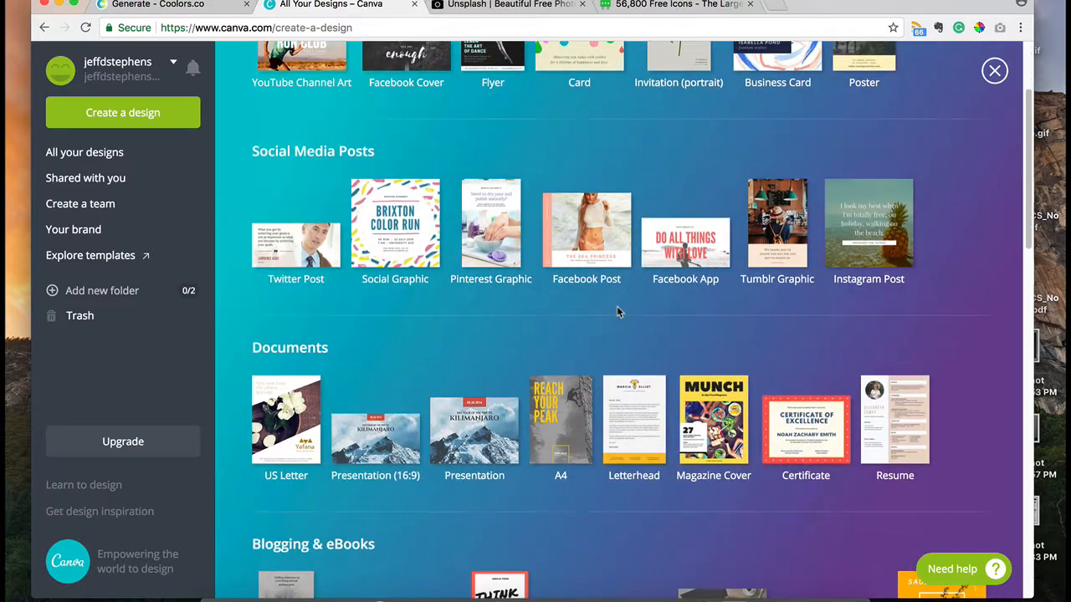
pyautogui.click(602, 234)
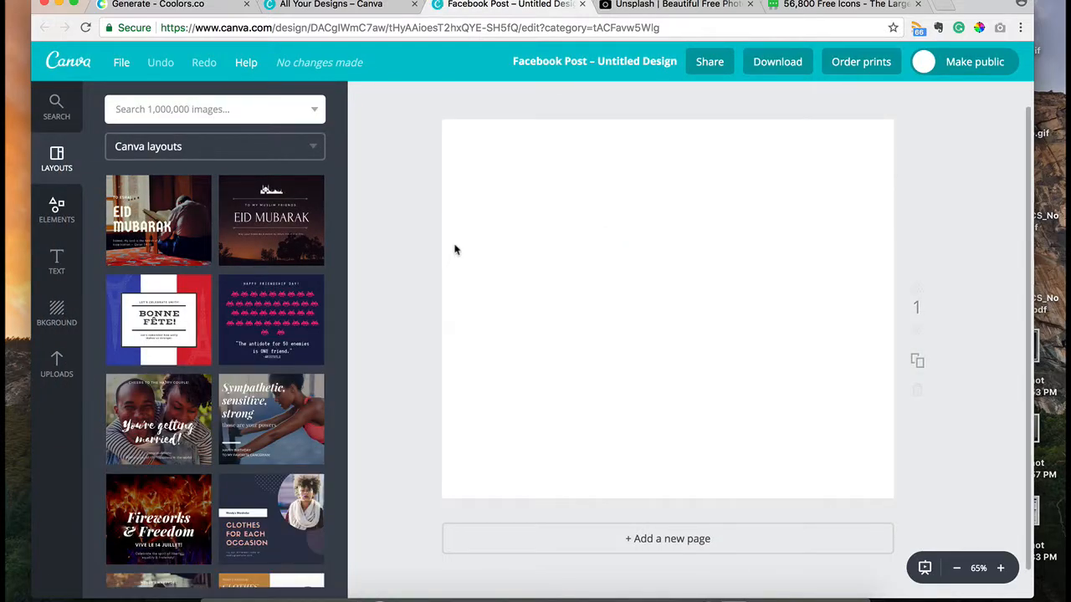
# - Check the pixel dimensions of the new Facebook Post design
pyautogui.click(122, 67)
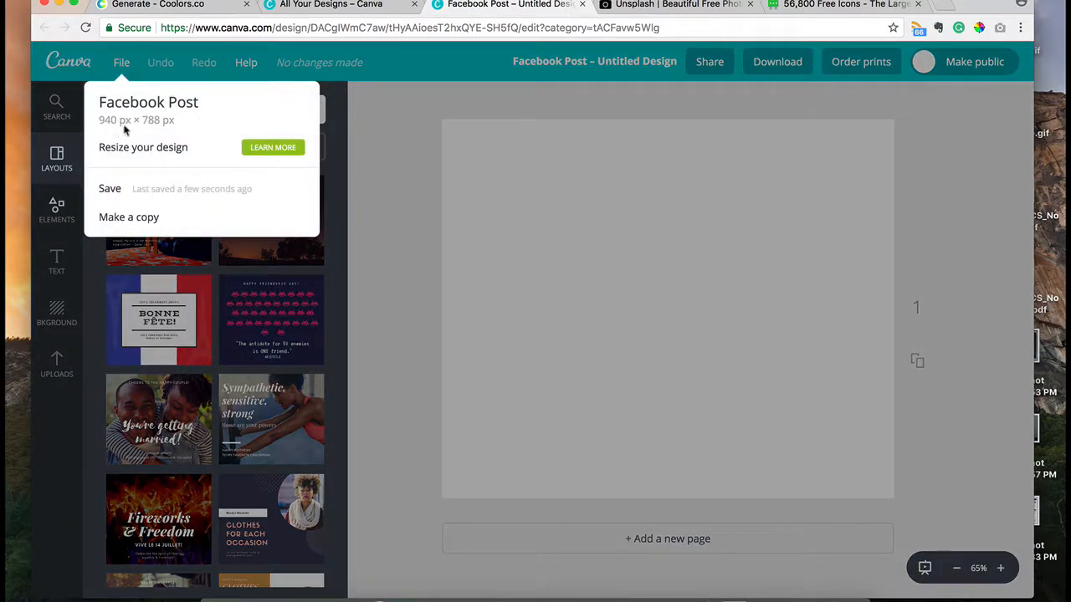
pyautogui.click(392, 189)
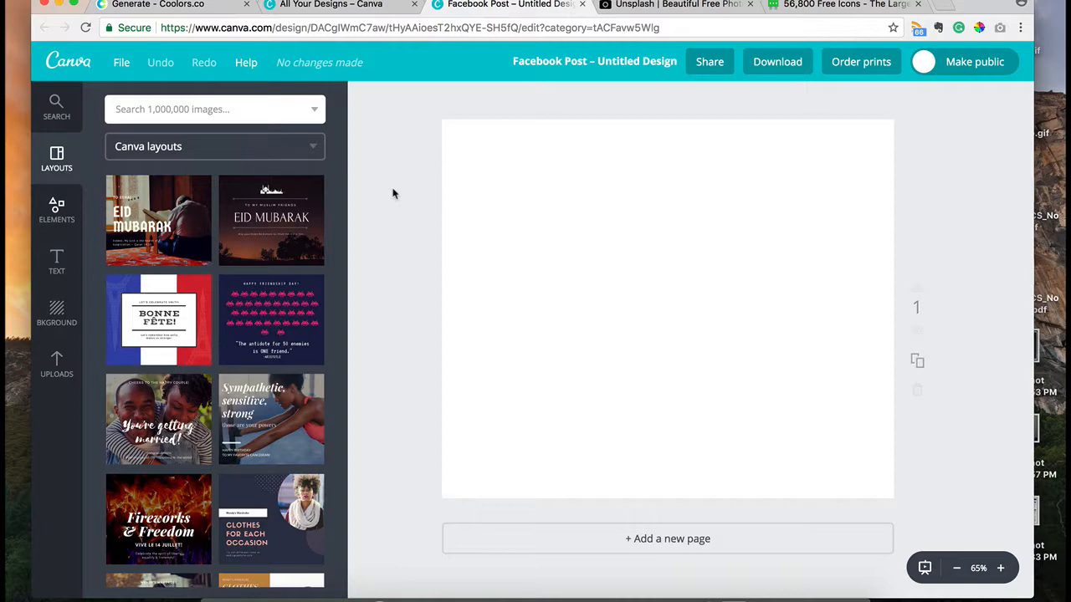
pyautogui.click(366, 7)
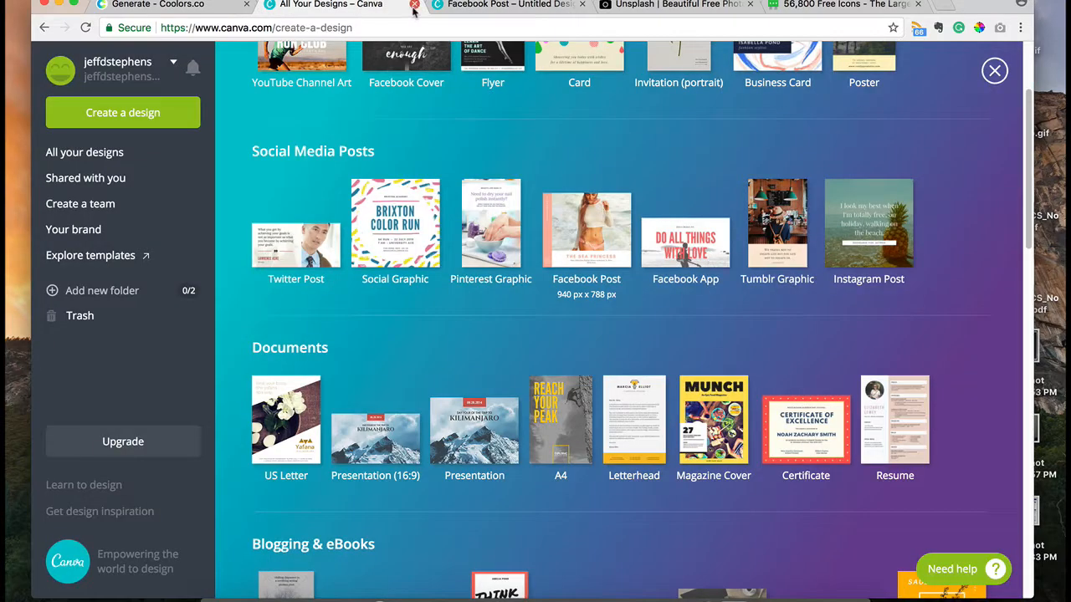
pyautogui.click(479, 7)
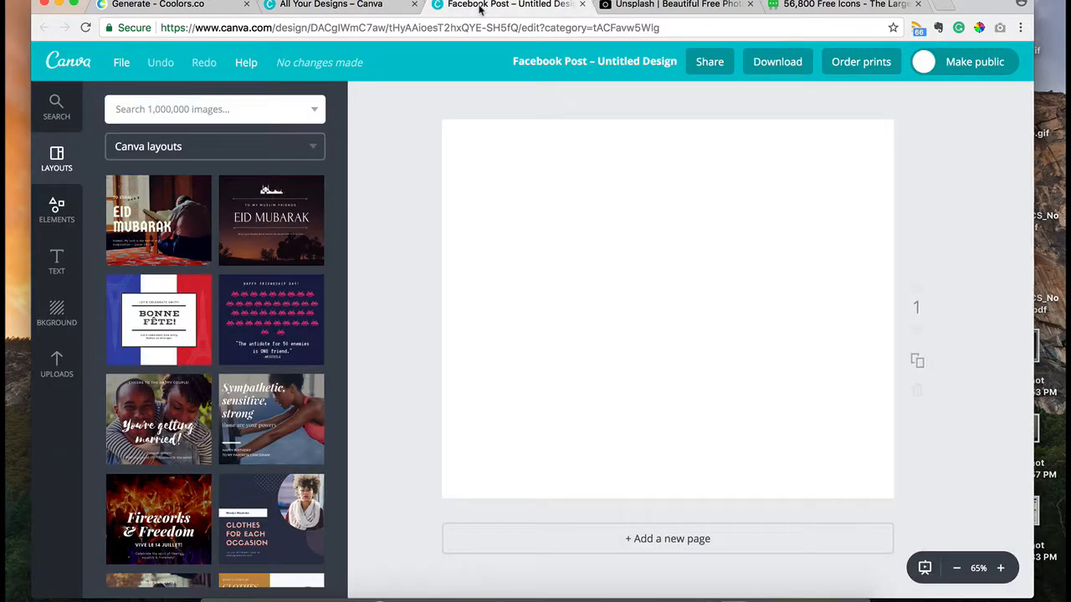
pyautogui.click(148, 6)
pyautogui.click(515, 6)
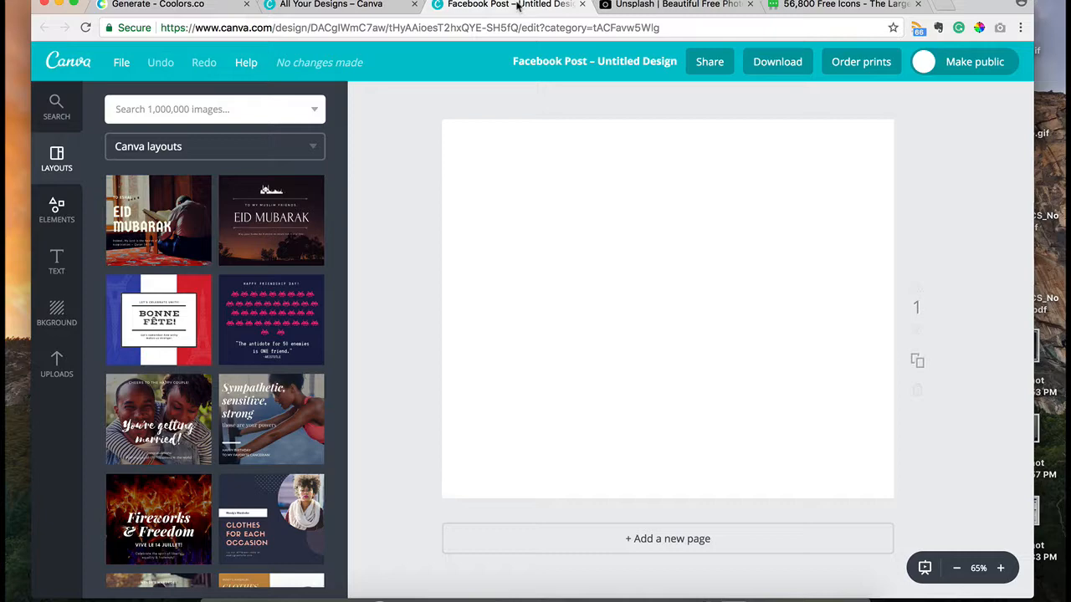
# - Switch to Unsplash and browse the trending free photos on its home page
pyautogui.click(698, 5)
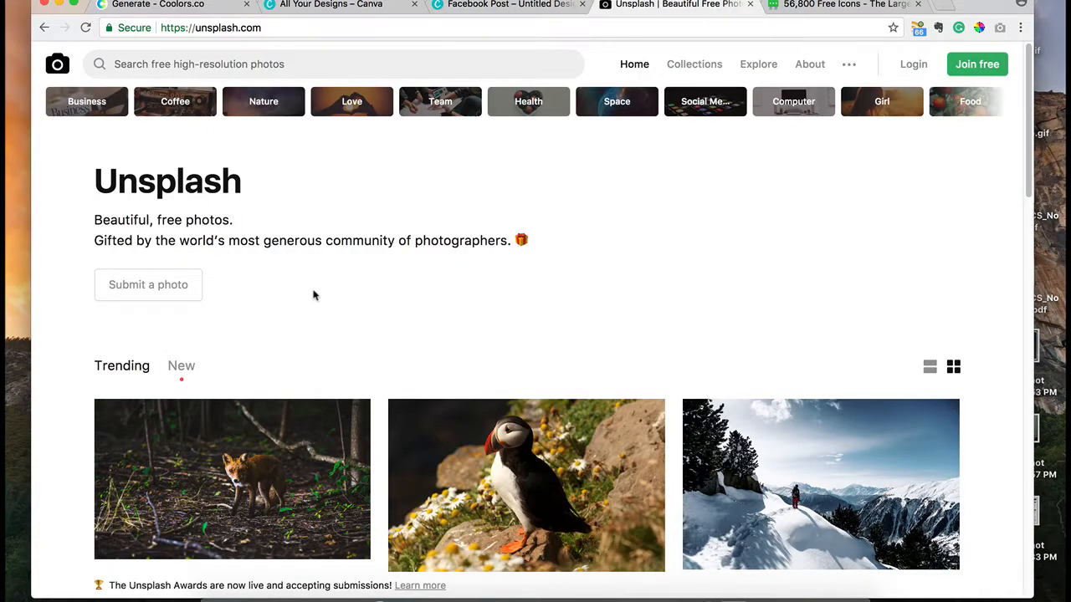
pyautogui.scroll(-5, 311, 308)
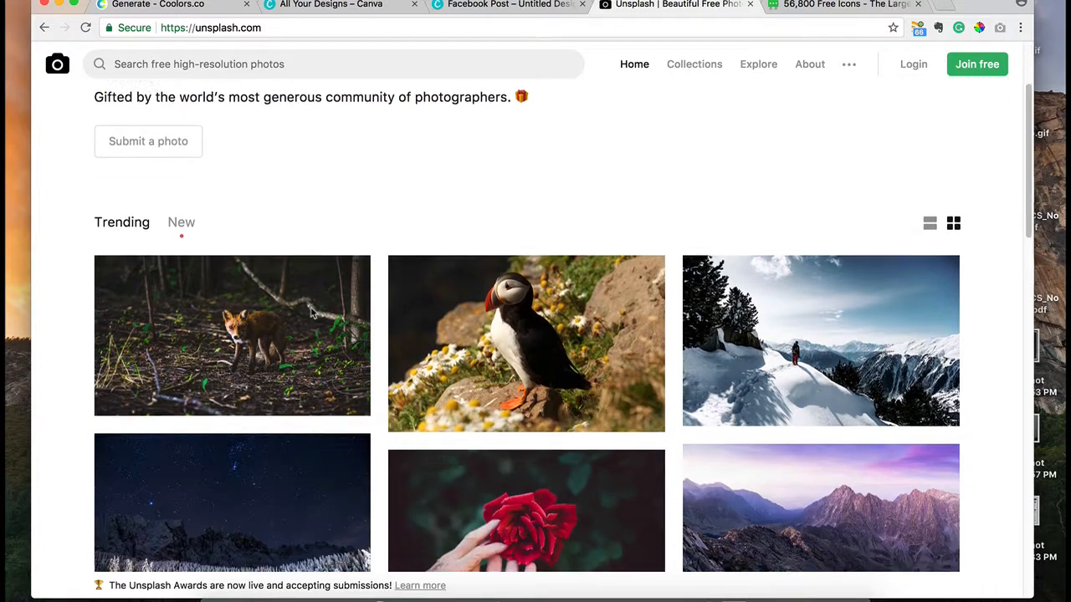
pyautogui.scroll(-8, 310, 308)
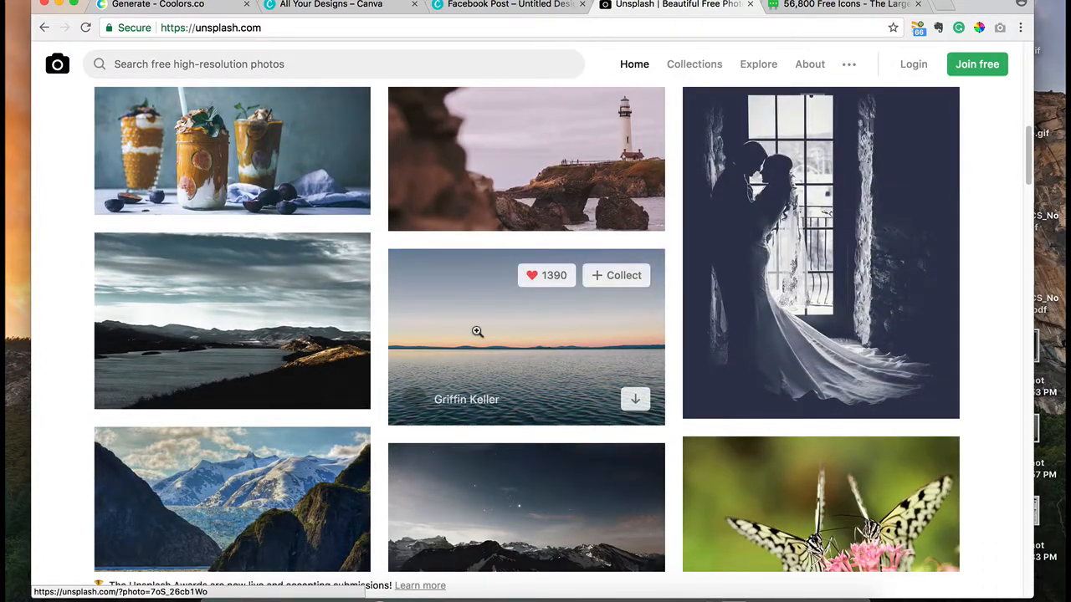
pyautogui.scroll(-6, 476, 330)
pyautogui.scroll(-10, 476, 331)
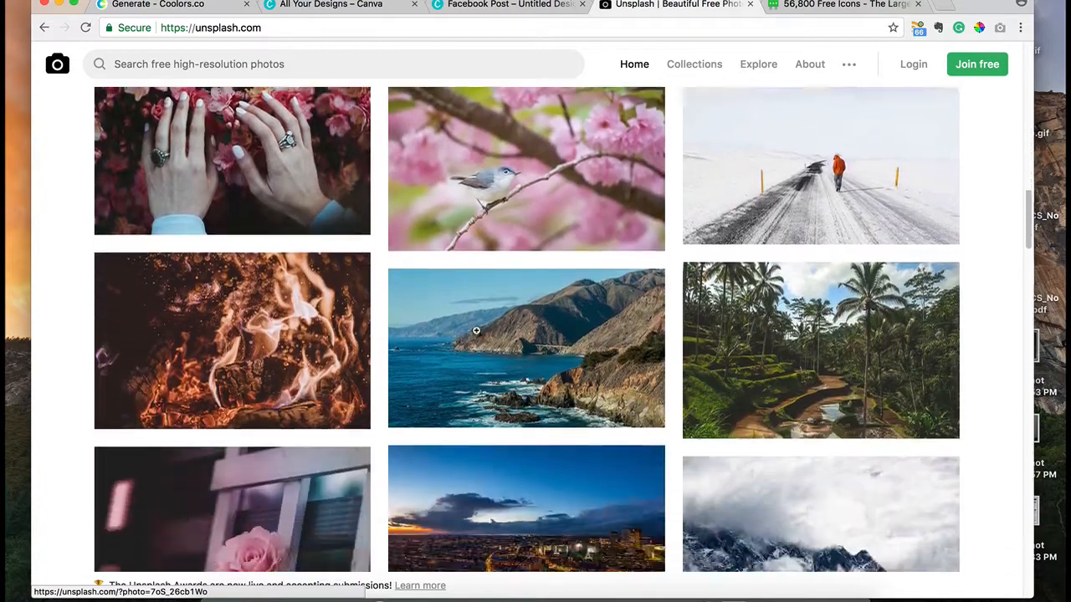
pyautogui.scroll(-5, 476, 330)
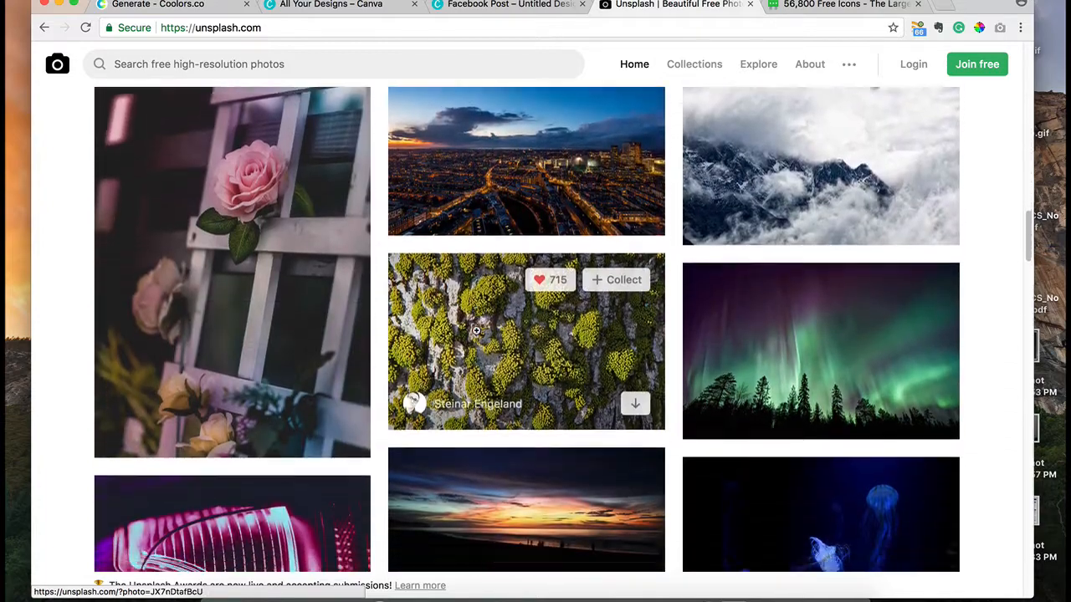
# - Search Unsplash for coffee photos
pyautogui.scroll(-4, 476, 330)
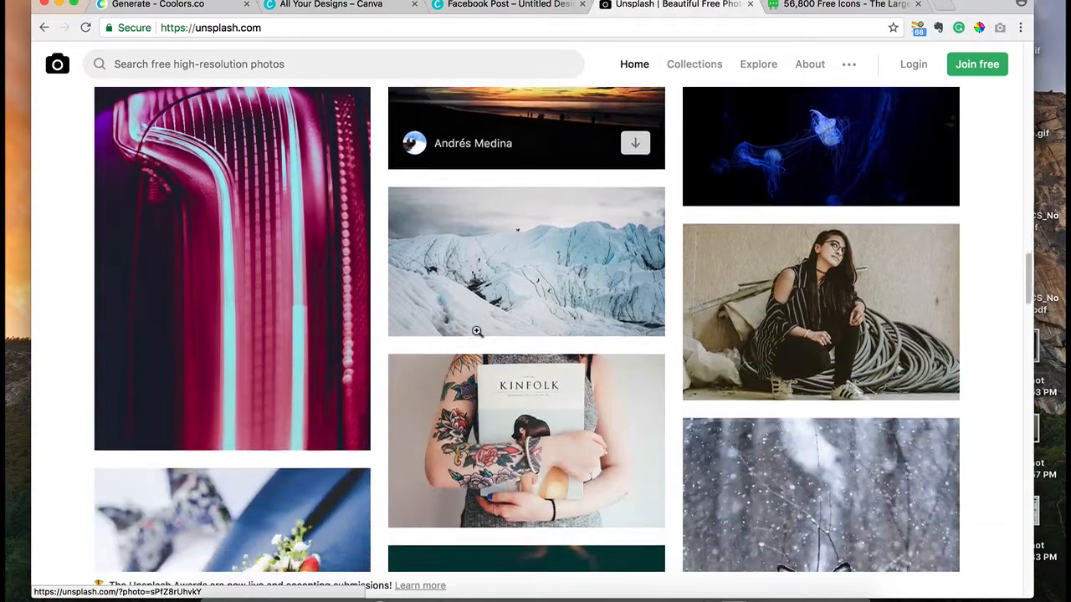
pyautogui.scroll(-8, 476, 331)
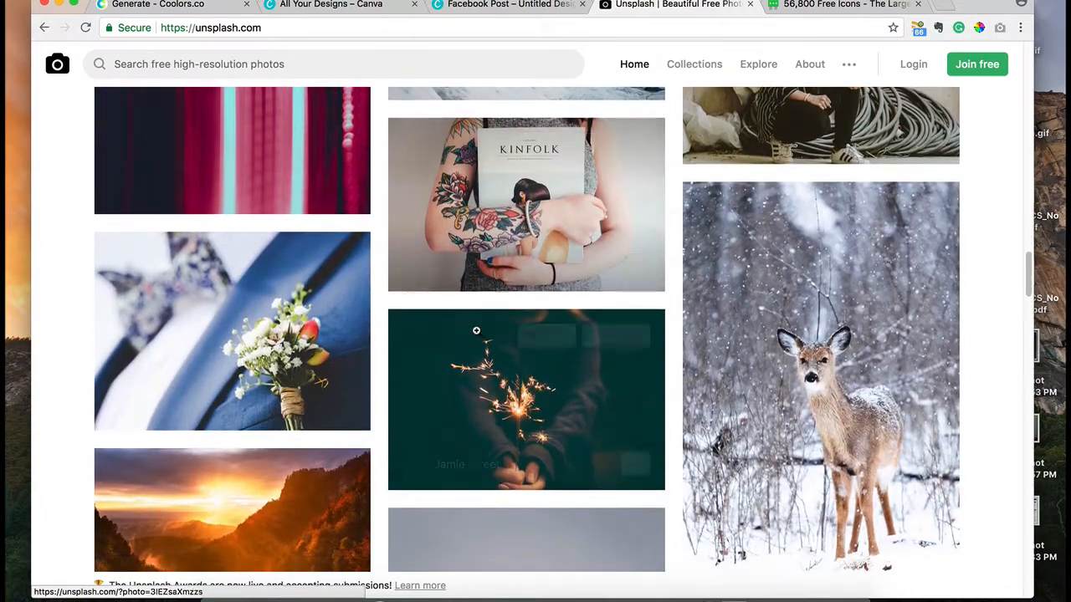
pyautogui.scroll(15, 476, 331)
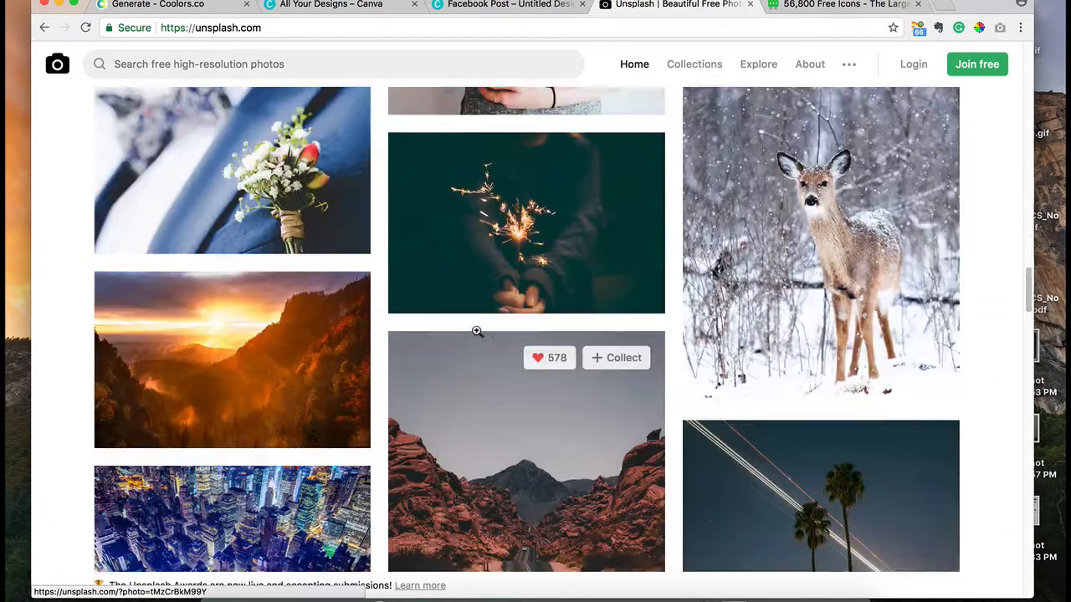
pyautogui.scroll(15, 476, 330)
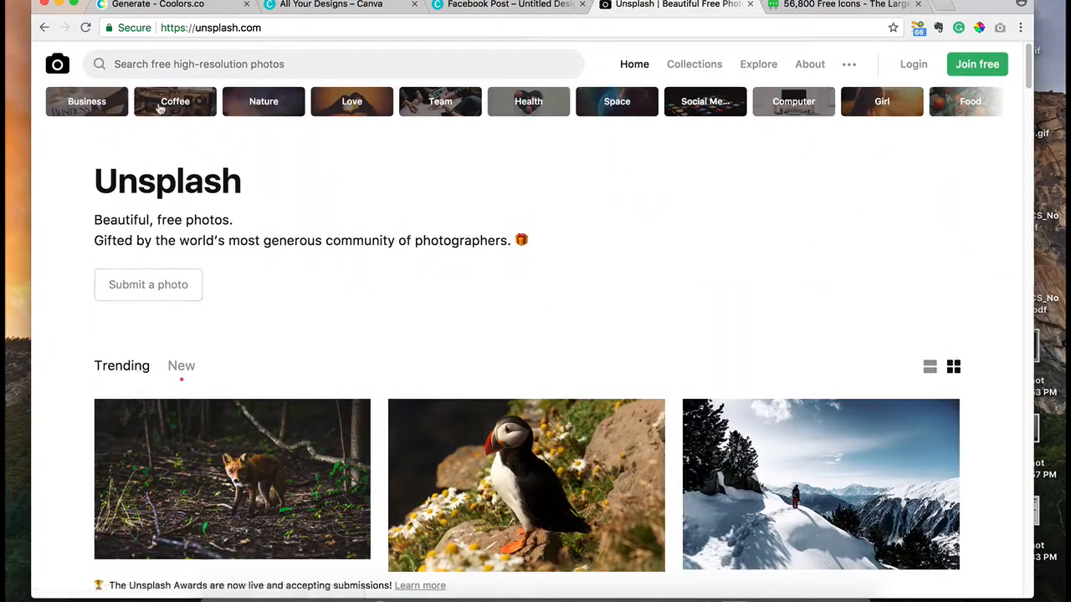
pyautogui.click(171, 65)
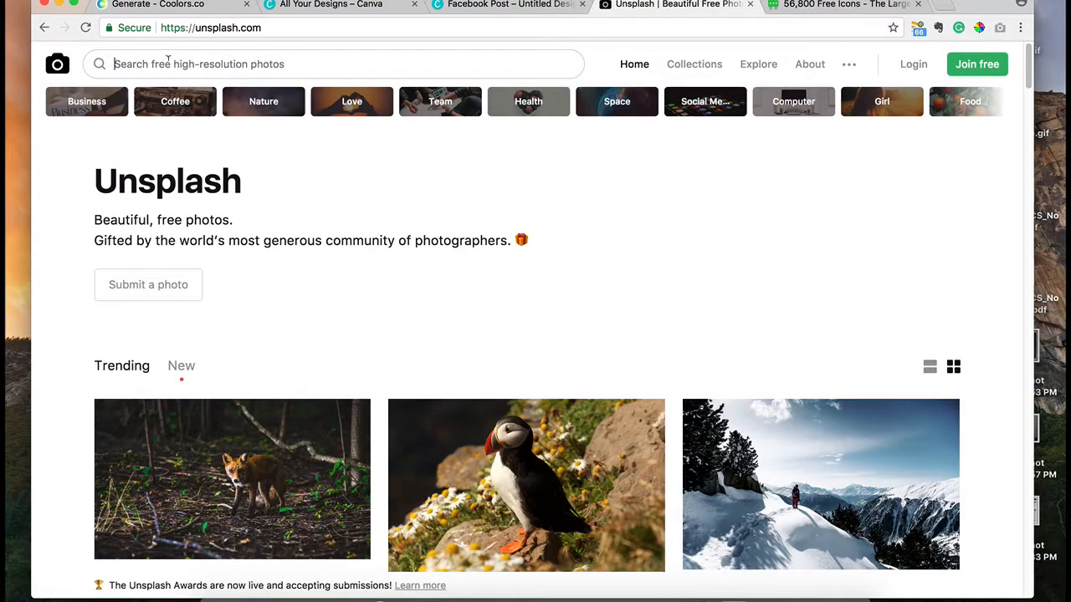
pyautogui.write('coffee')
pyautogui.press('Return')
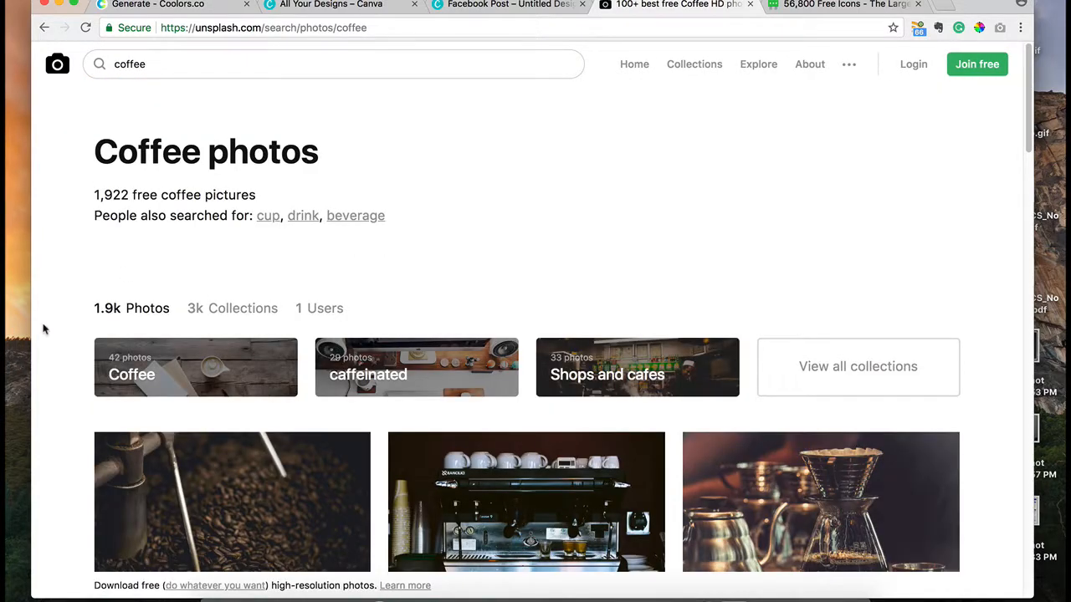
# - Download the overhead photo of black coffee in a yellow cup and saucer, and dismiss the photographer credit prompt
pyautogui.scroll(-5, 44, 328)
pyautogui.scroll(-5, 43, 328)
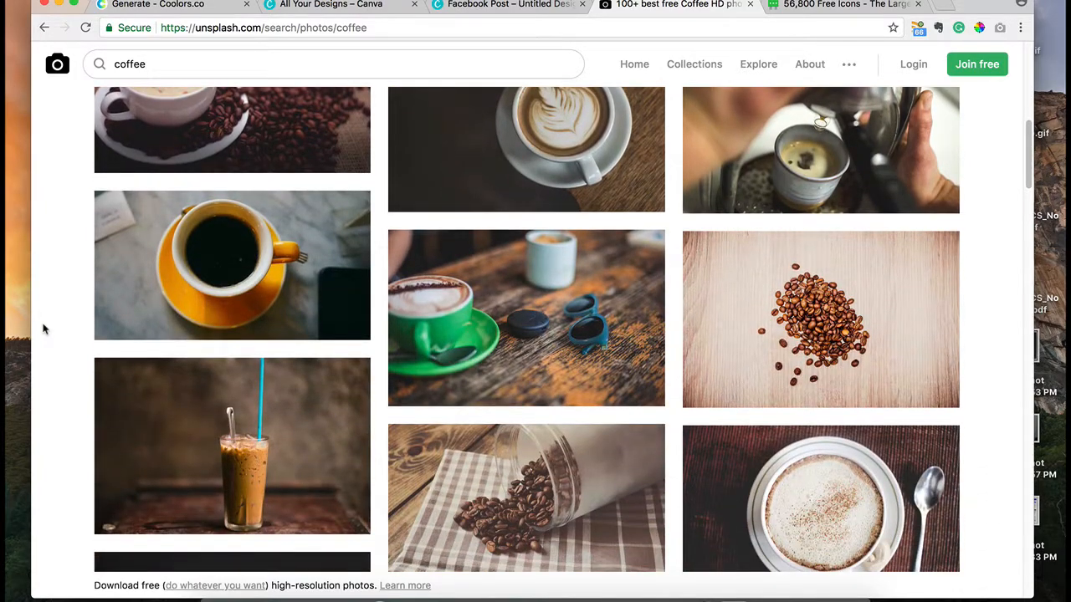
pyautogui.click(174, 261)
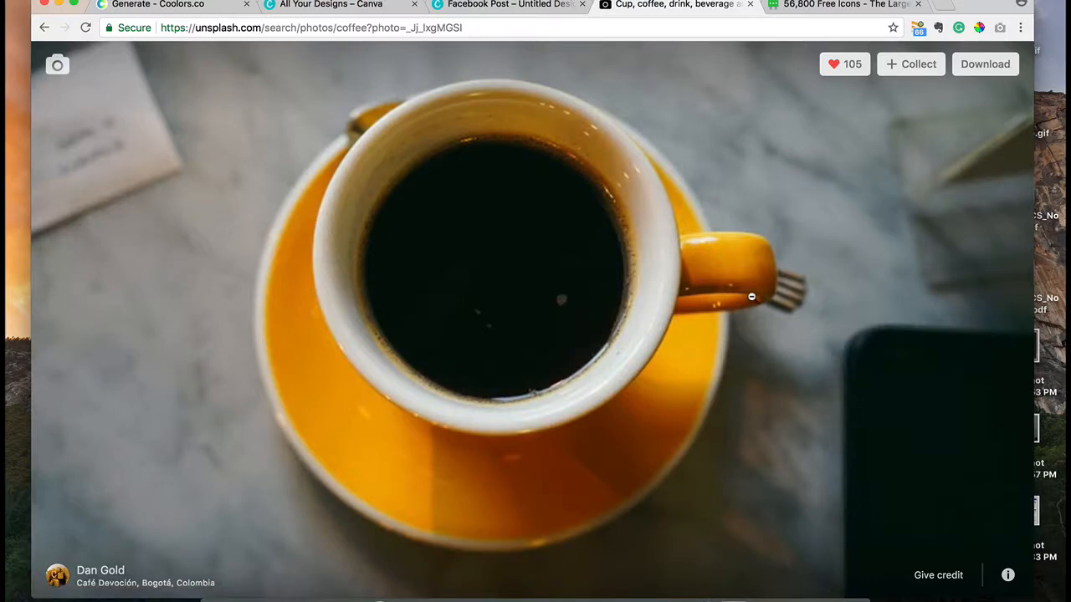
pyautogui.click(986, 67)
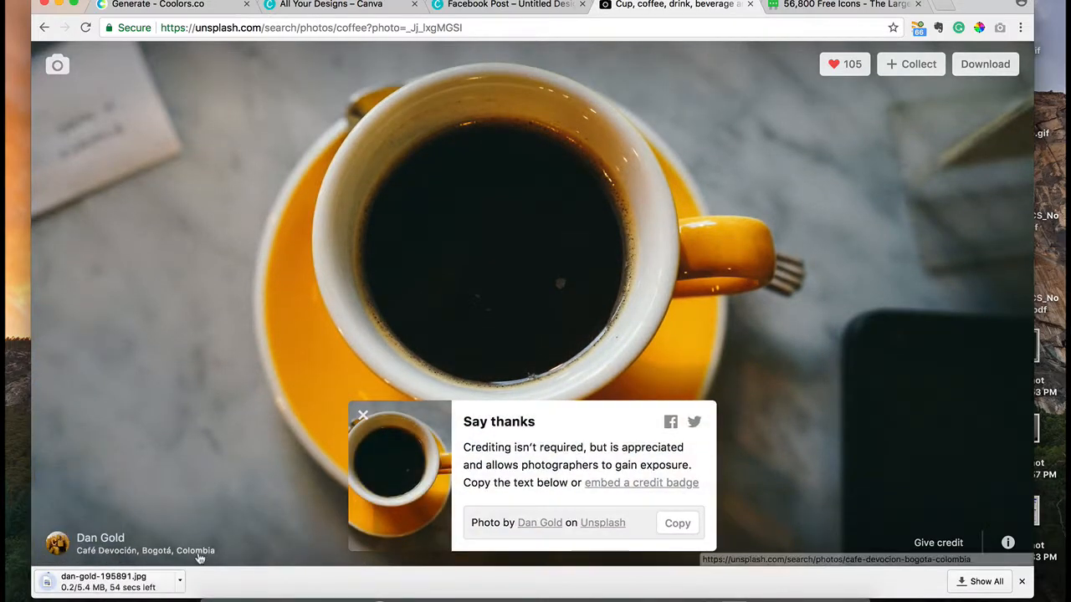
pyautogui.click(362, 415)
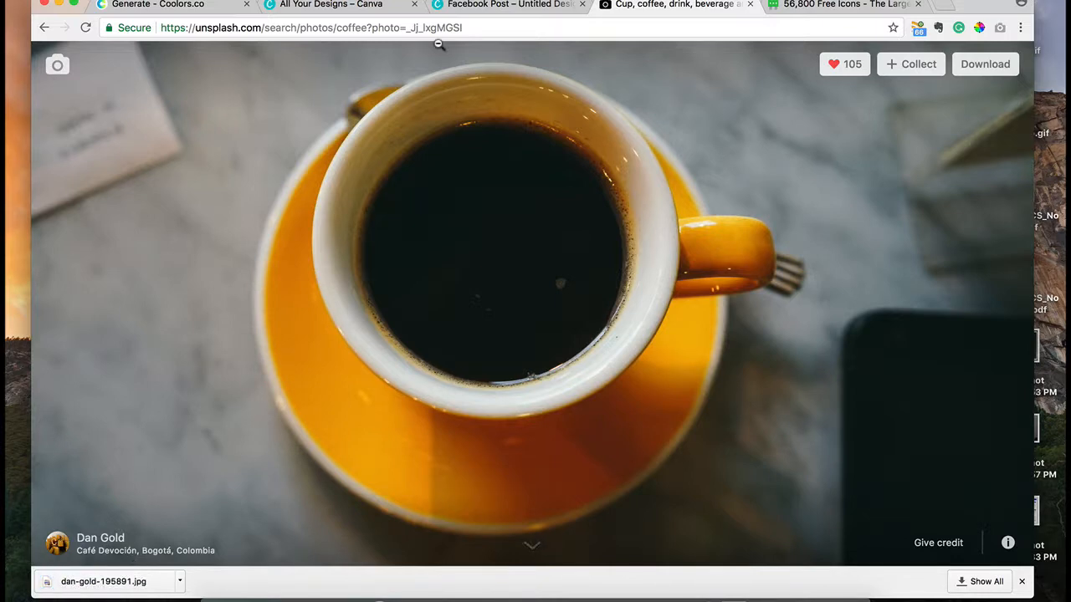
# - Switch to the Canva Facebook Post design and upload the yellow coffee cup photo from the Downloads folder
pyautogui.click(502, 4)
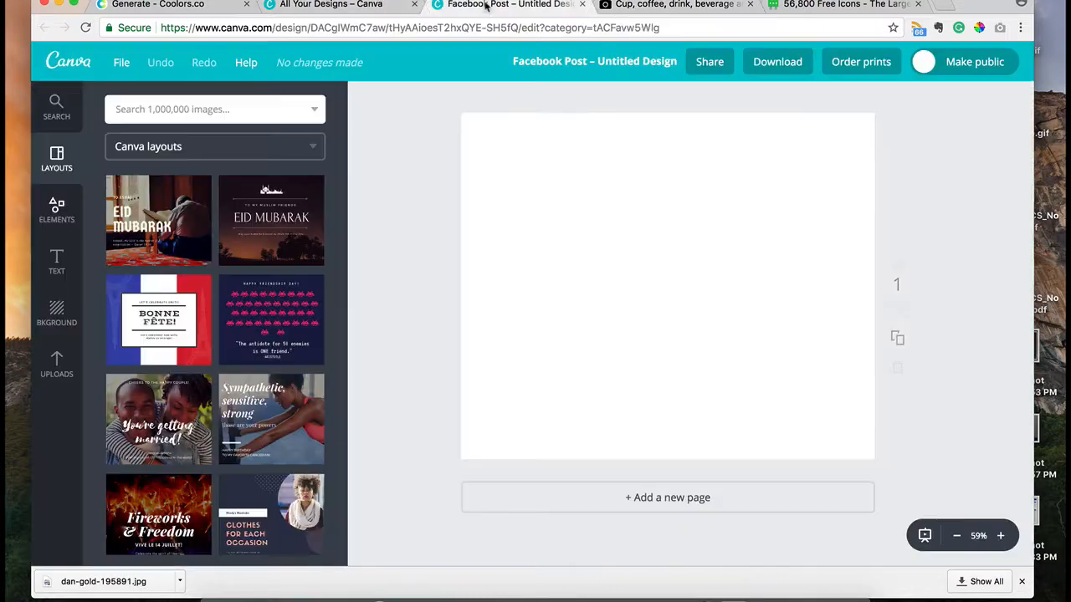
pyautogui.click(57, 365)
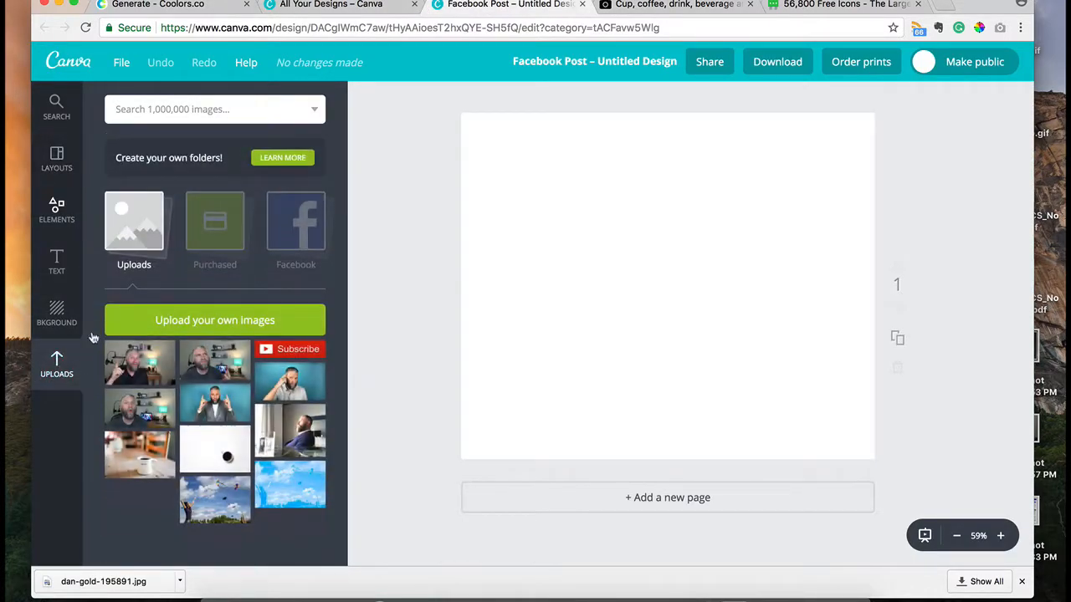
pyautogui.click(210, 325)
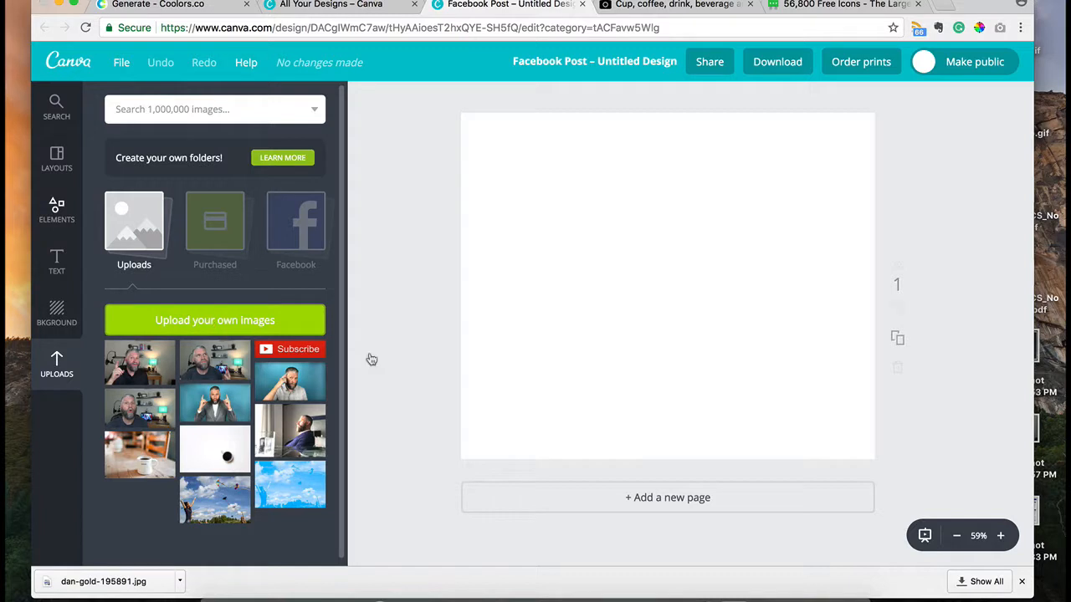
pyautogui.click(333, 159)
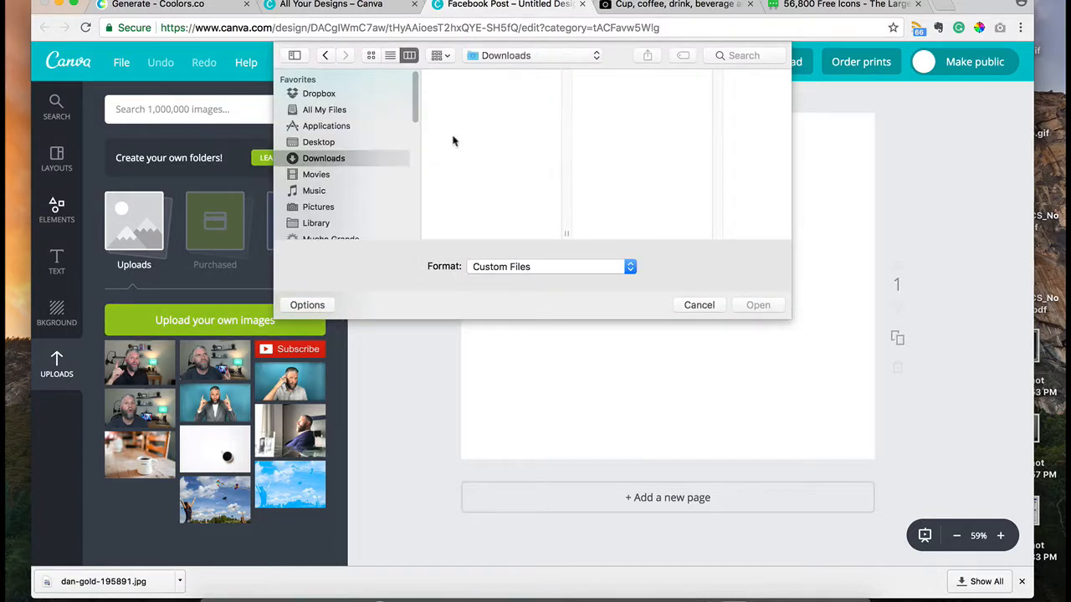
pyautogui.click(477, 97)
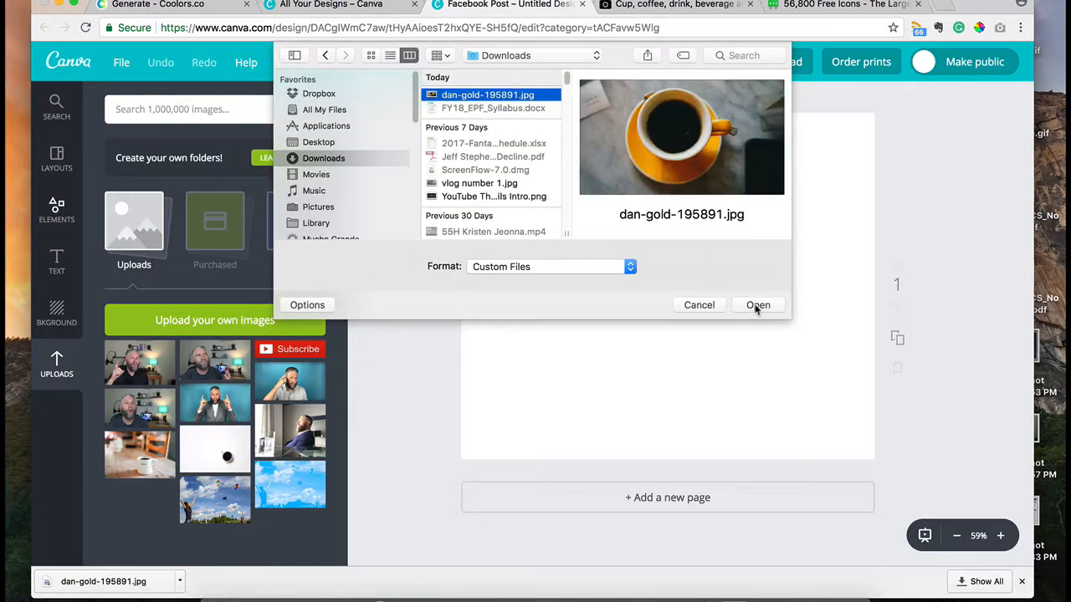
pyautogui.click(756, 305)
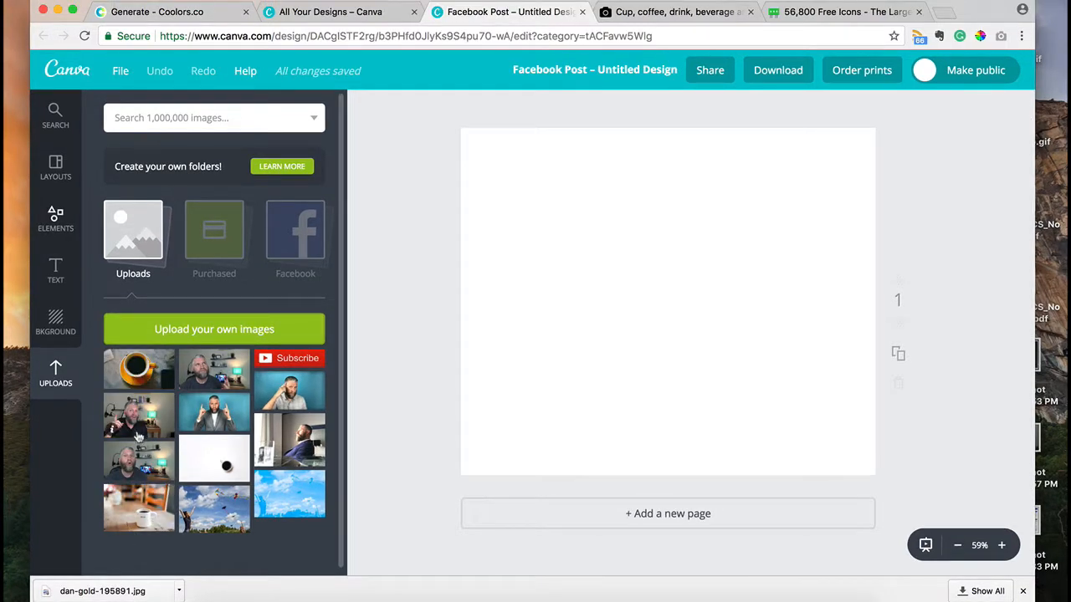
# - Add the uploaded coffee photo to the page, enlarge it to cover the whole canvas, and shift the cup toward the left edge
pyautogui.click(142, 370)
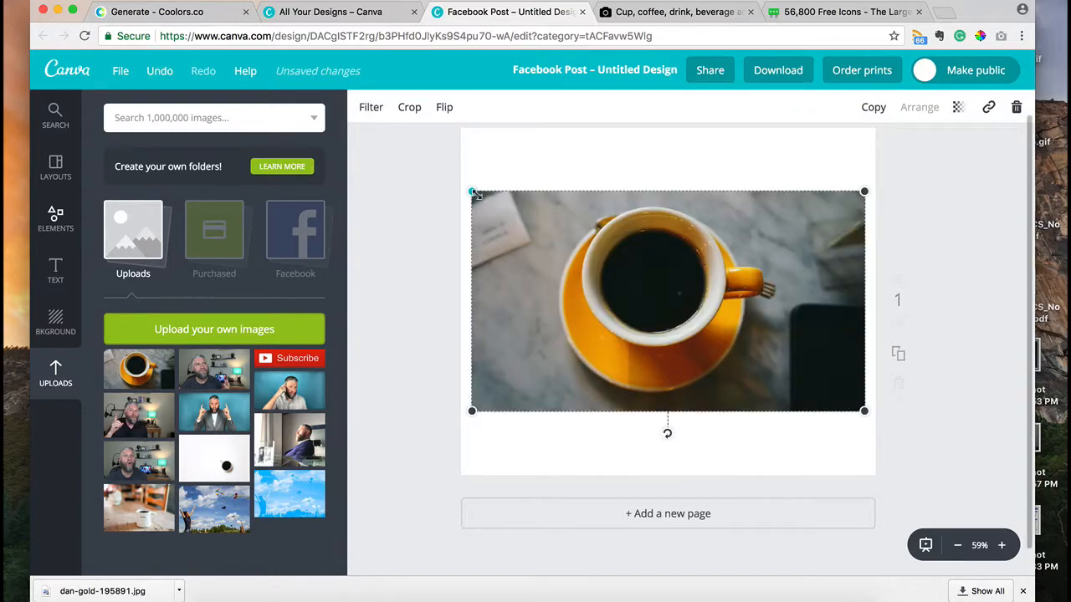
pyautogui.moveTo(475, 194); pyautogui.dragTo(376, 102)
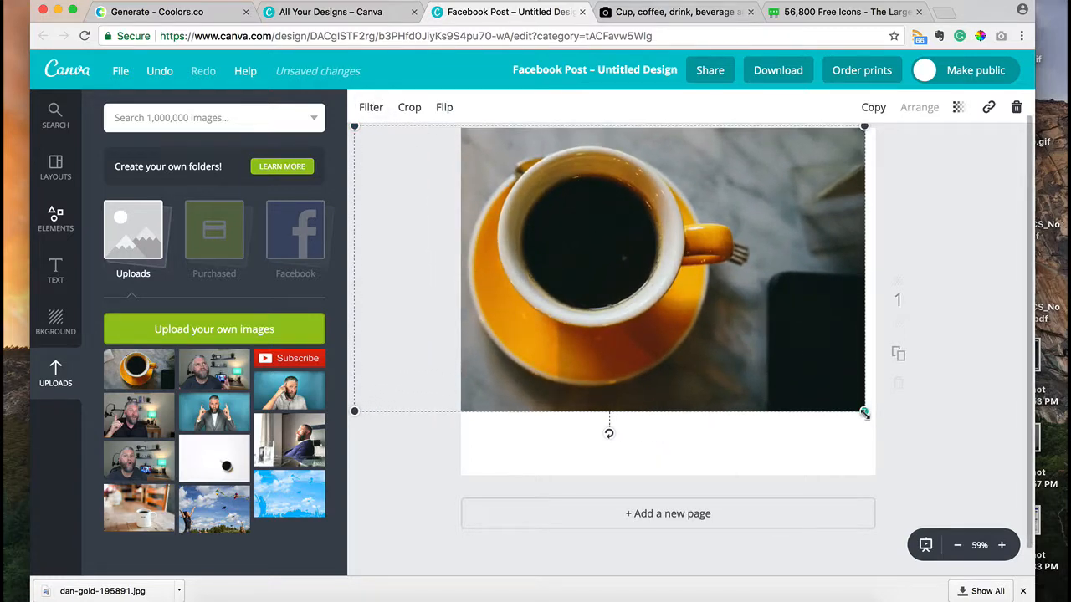
pyautogui.moveTo(863, 411); pyautogui.dragTo(1013, 535)
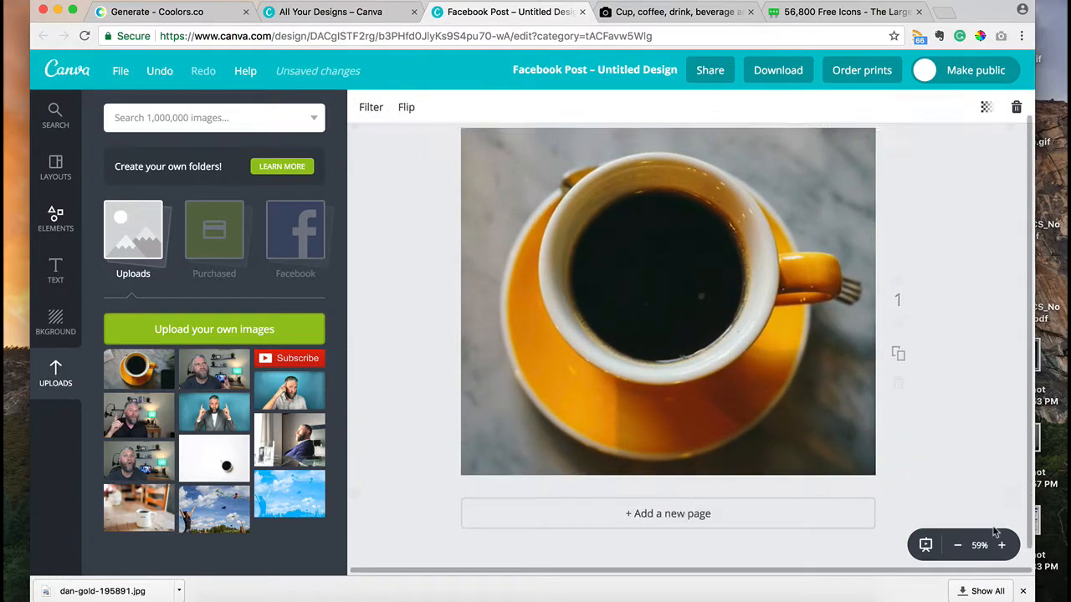
pyautogui.moveTo(816, 401); pyautogui.dragTo(752, 392)
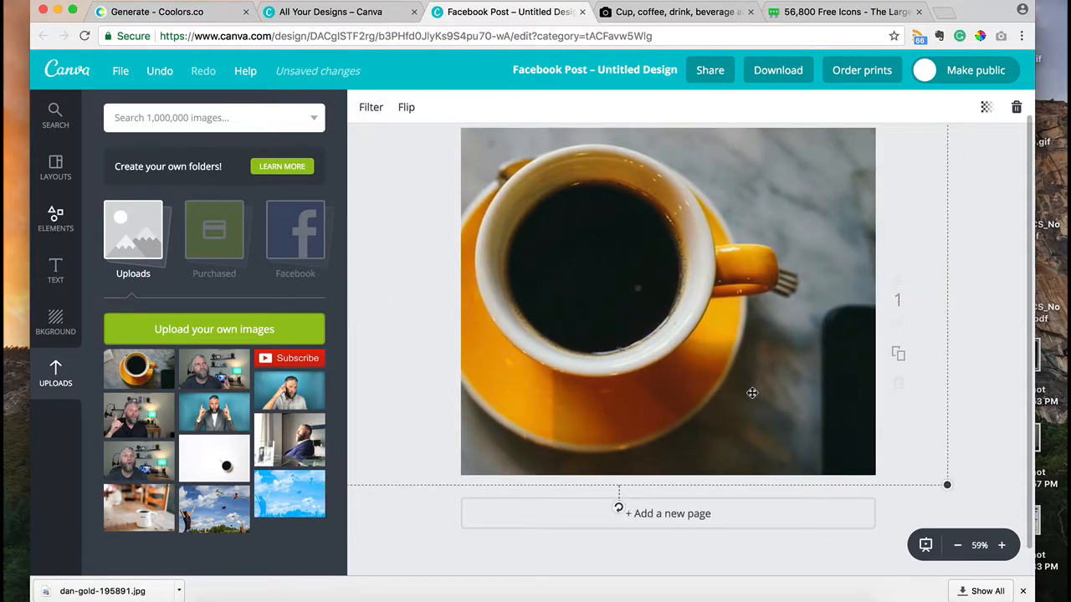
pyautogui.click(977, 439)
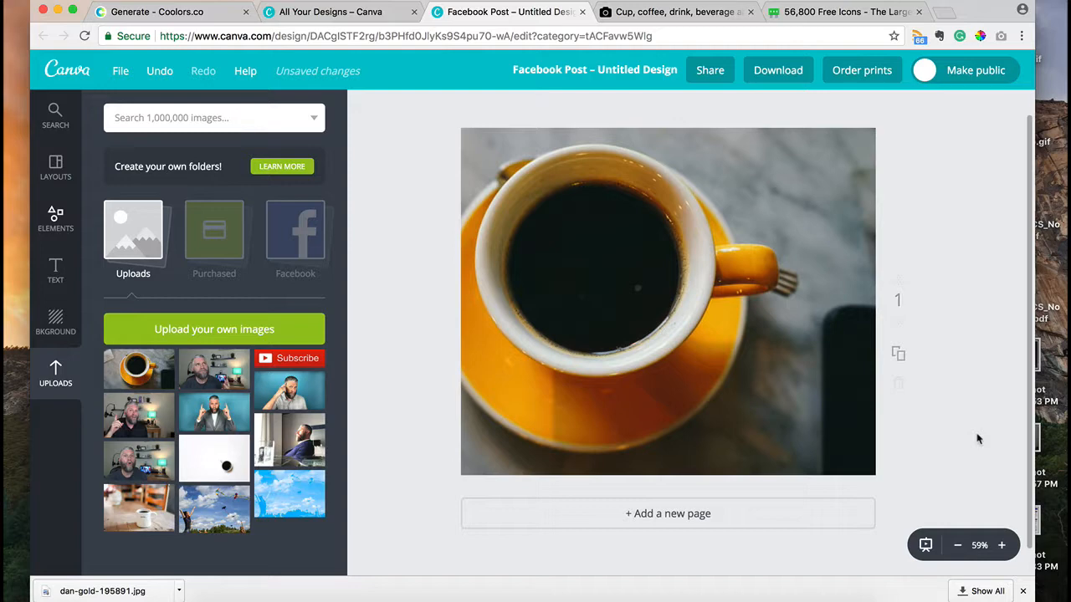
# - Adjust the coffee photo's filter settings to a brightness of -39 and a blur of +14
pyautogui.click(495, 157)
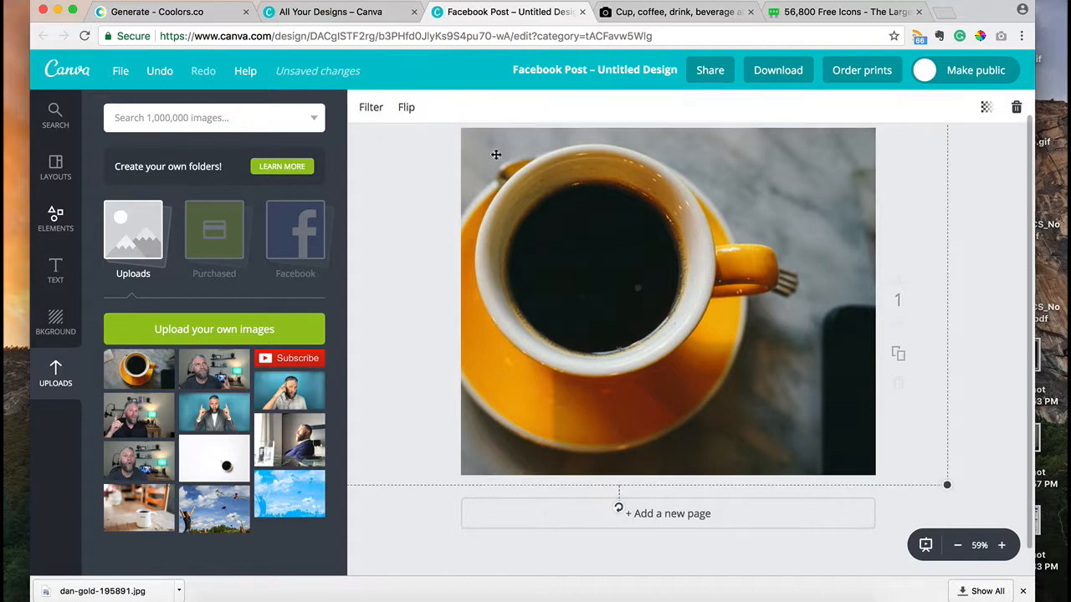
pyautogui.click(369, 107)
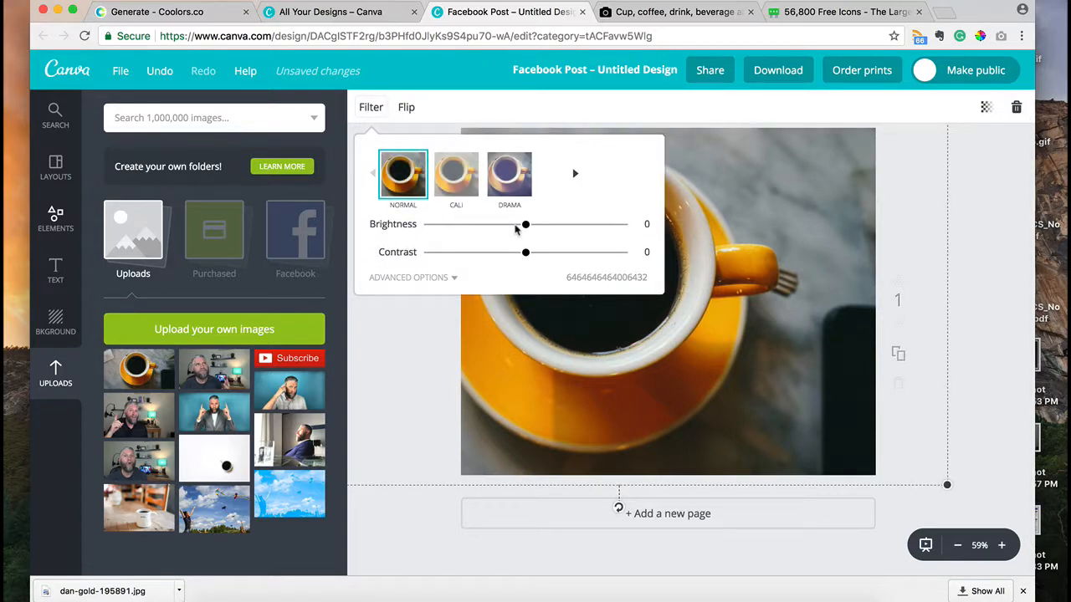
pyautogui.click(489, 226)
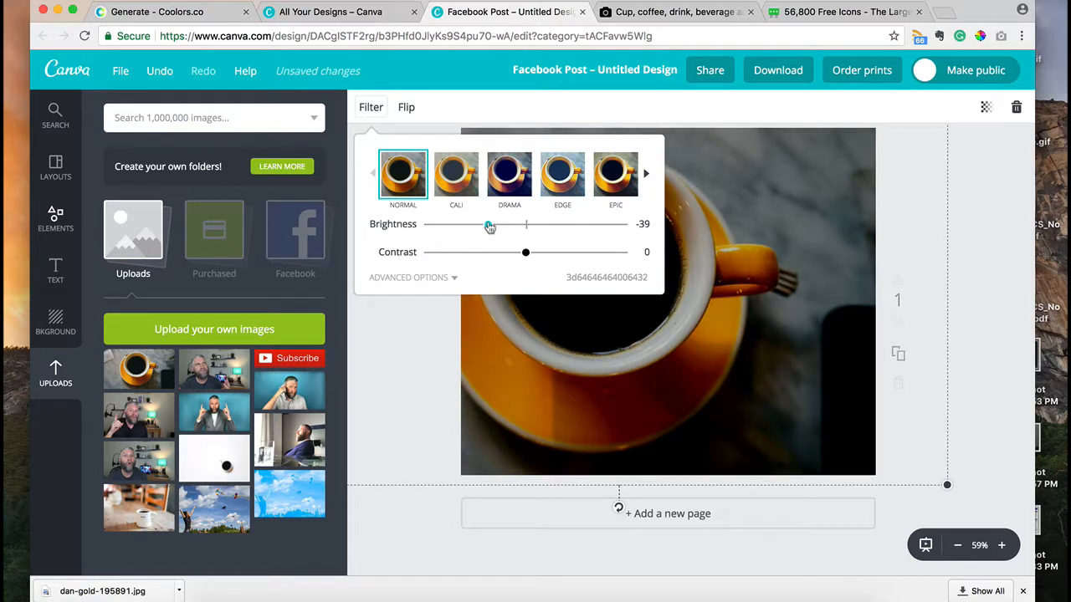
pyautogui.click(454, 281)
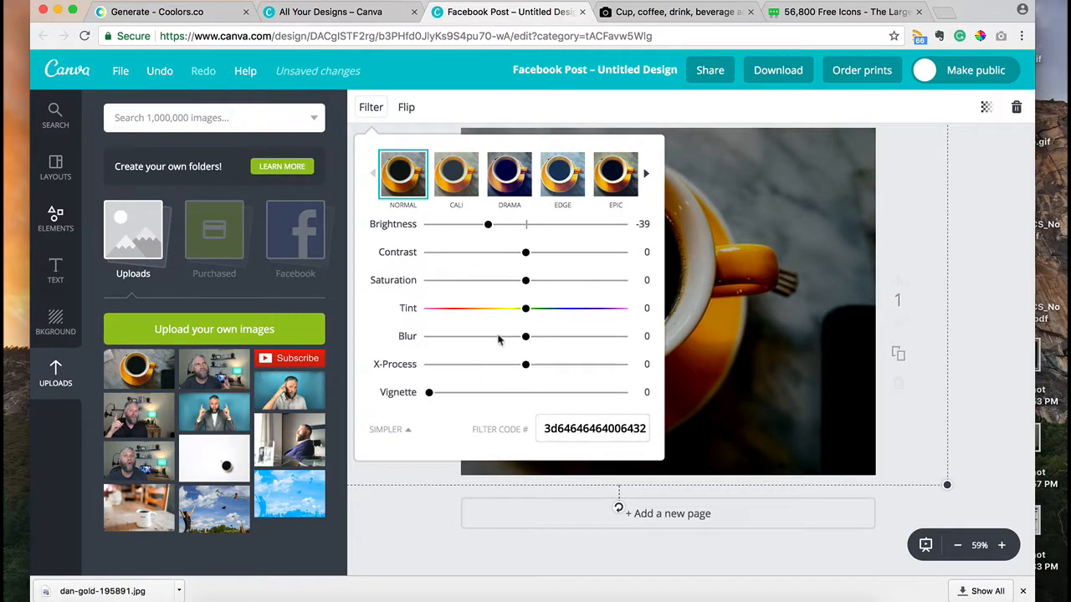
pyautogui.click(561, 336)
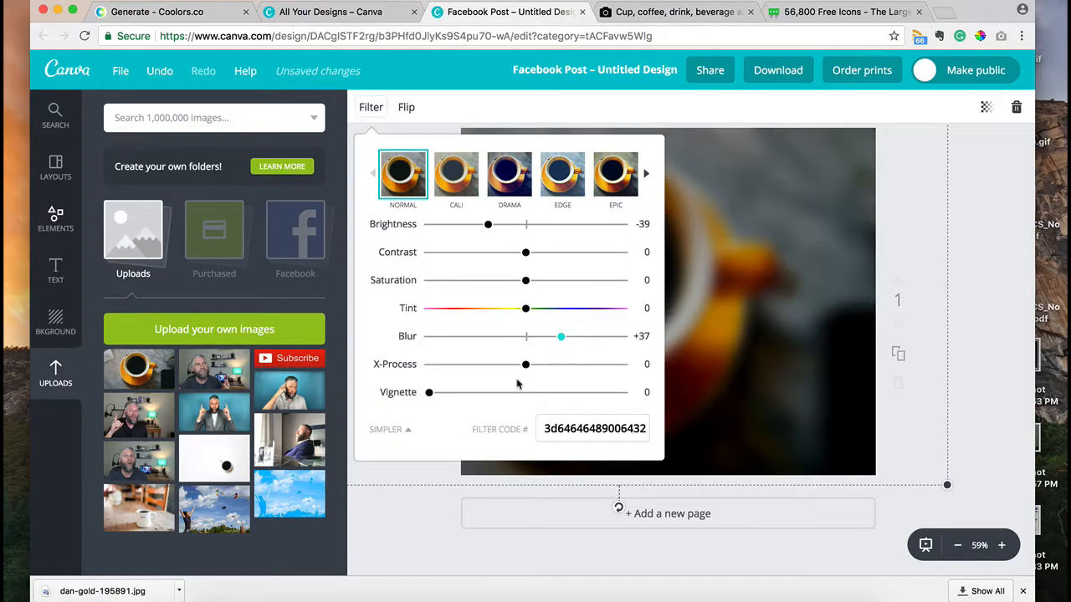
pyautogui.moveTo(562, 335); pyautogui.dragTo(540, 339)
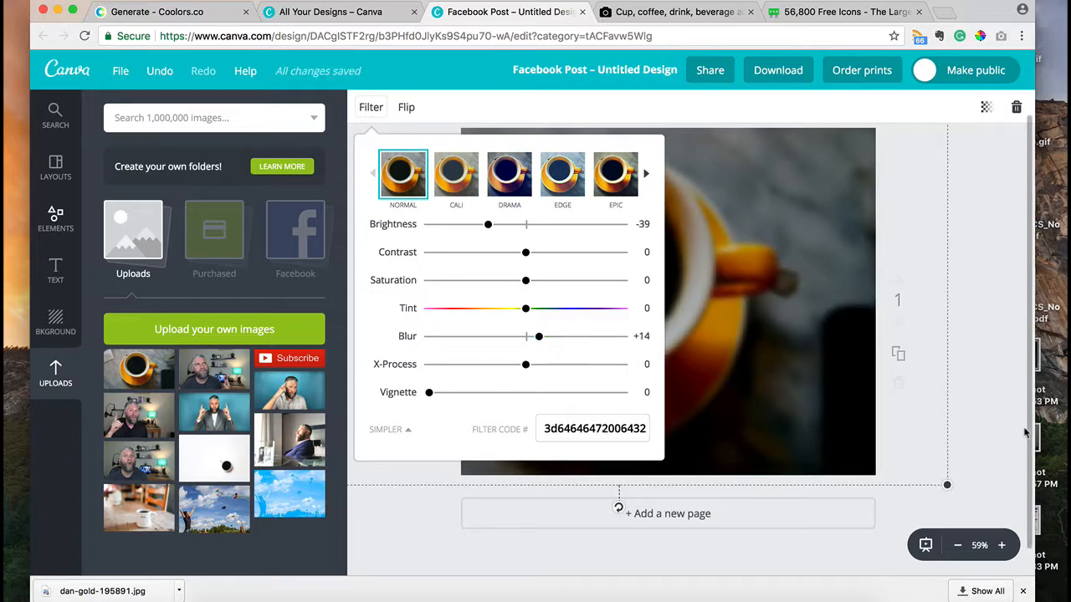
pyautogui.click(990, 425)
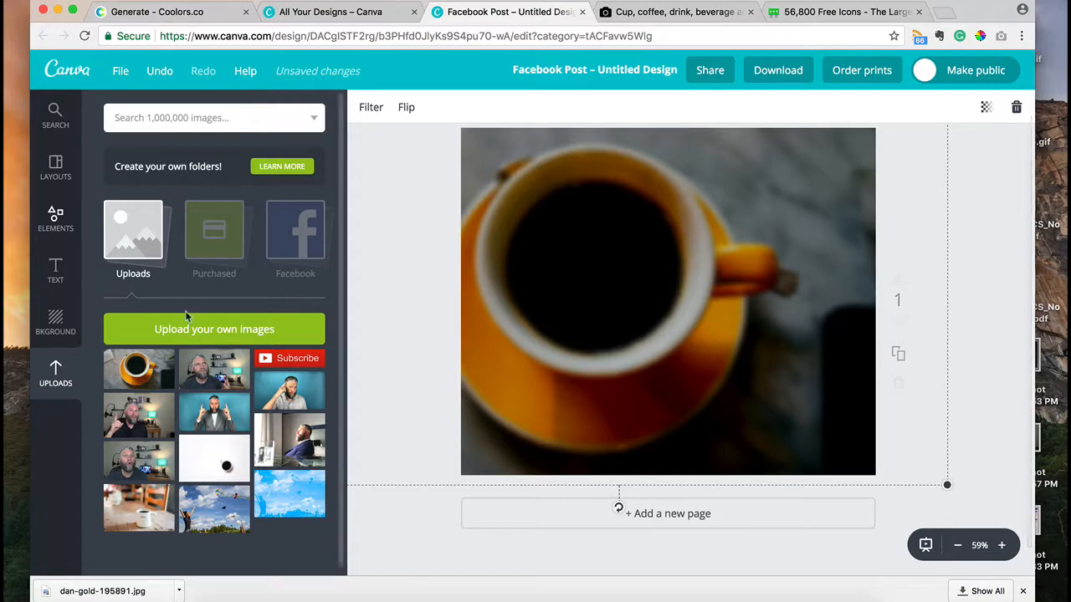
# - Add a square shape and resize it into a full-height rectangle covering about the right half of the page
pyautogui.click(56, 219)
pyautogui.click(165, 281)
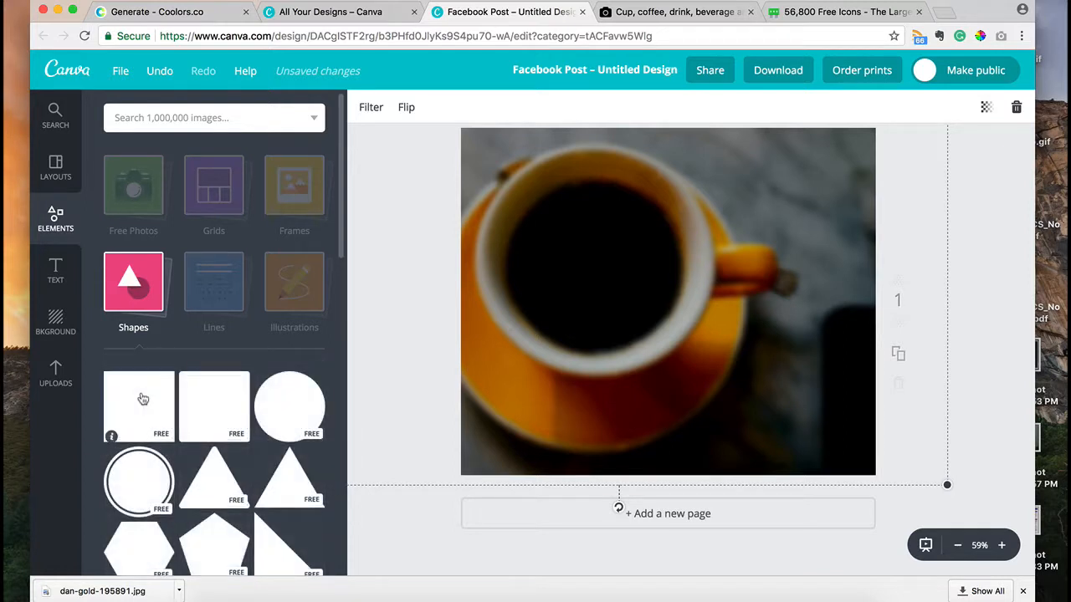
pyautogui.click(139, 399)
pyautogui.moveTo(639, 339); pyautogui.dragTo(708, 303)
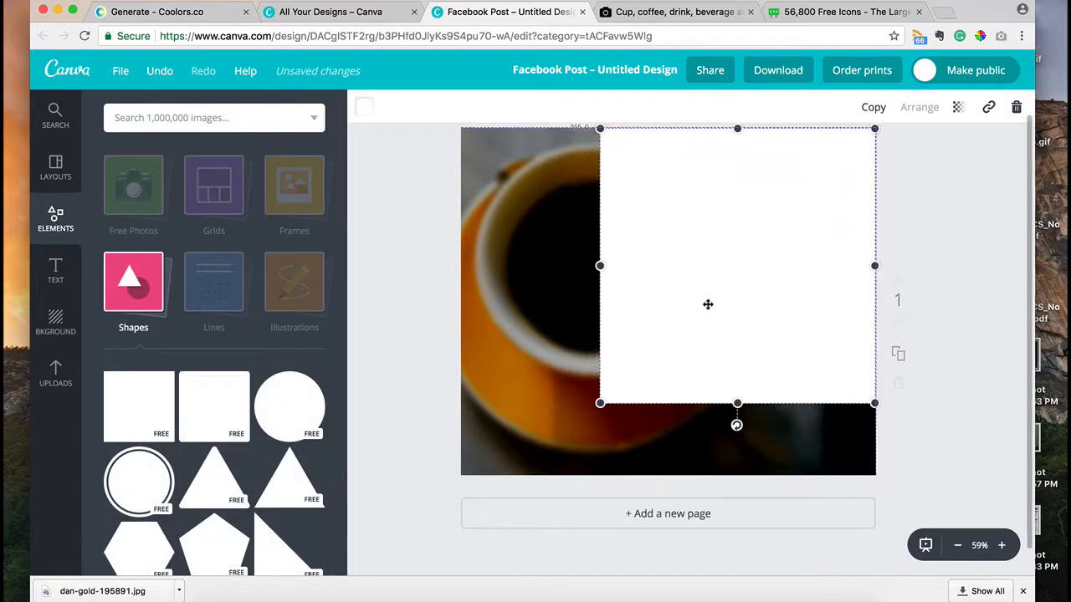
pyautogui.moveTo(737, 403); pyautogui.dragTo(737, 479)
pyautogui.moveTo(600, 302); pyautogui.dragTo(672, 303)
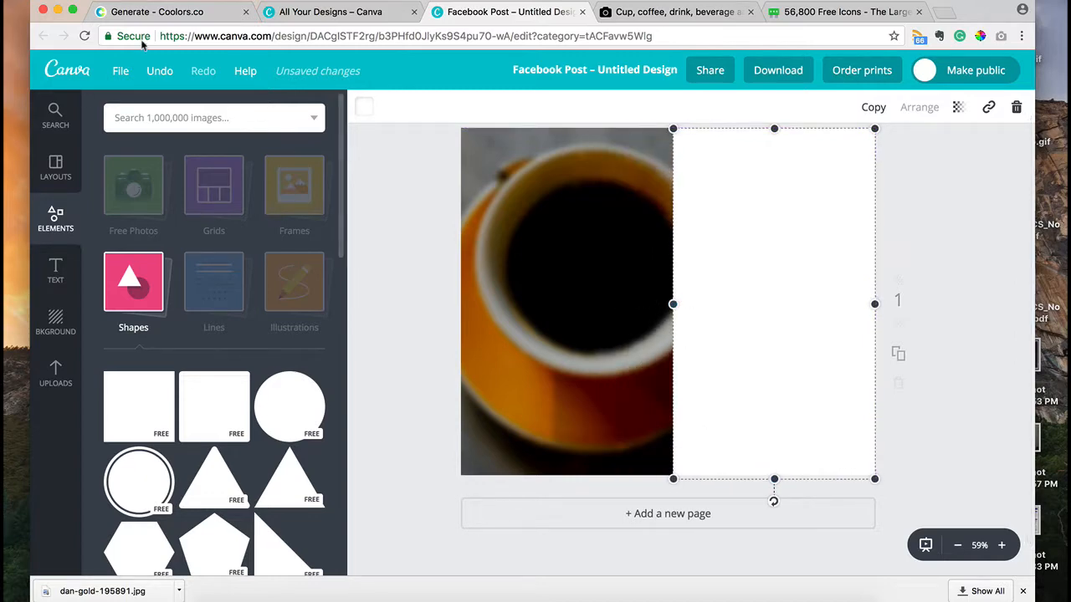
# - Switch to Coolors and copy the burnt orange hex code CA5310 from the palette
pyautogui.click(159, 13)
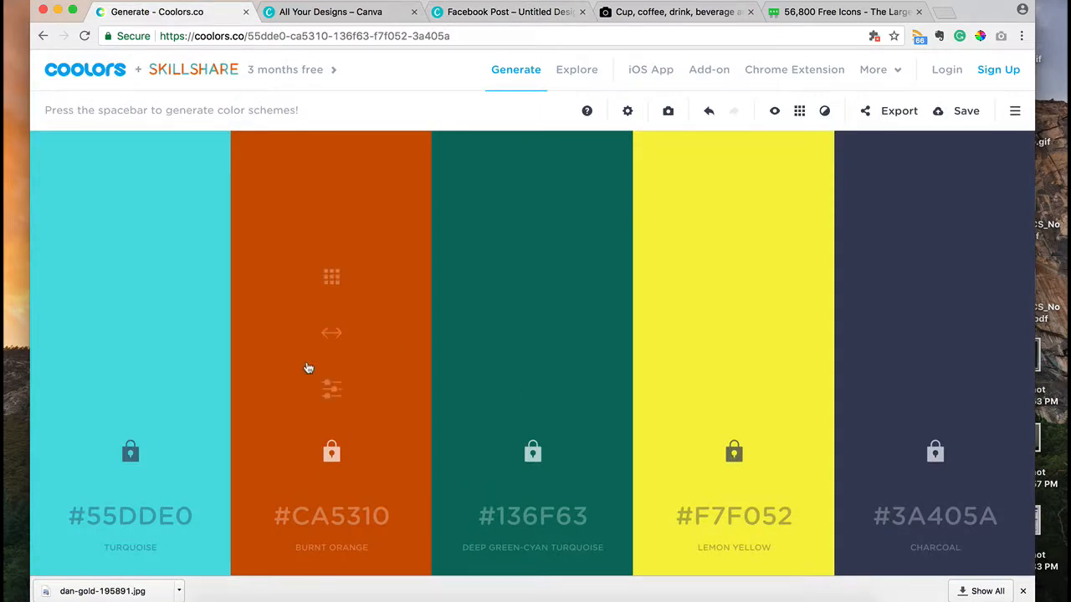
pyautogui.click(331, 519)
pyautogui.press('super+c')
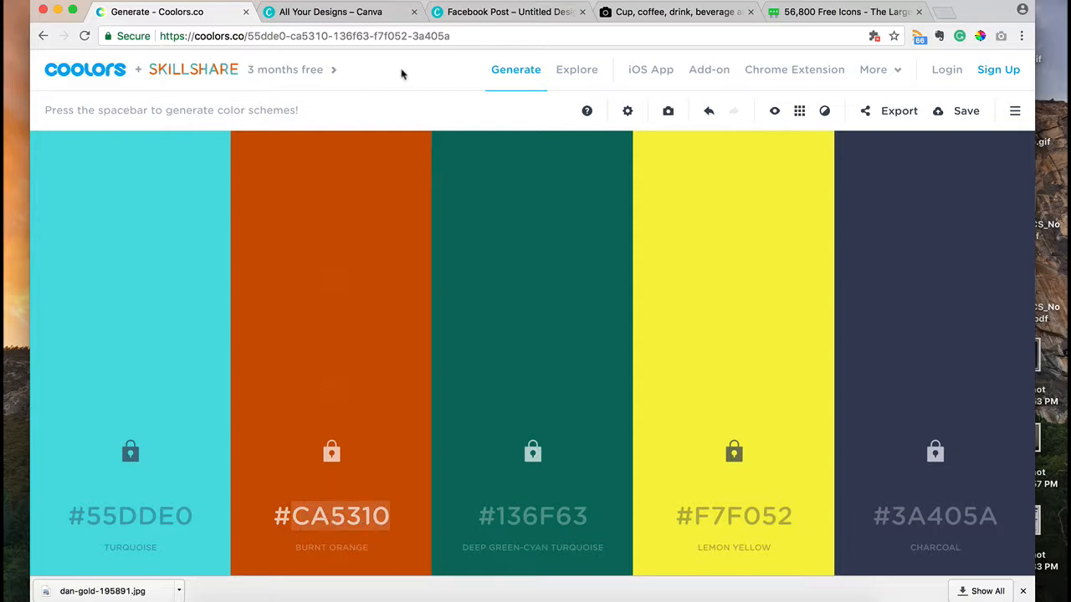
# - Return to the Facebook Post design in Canva and color the rectangle with the hex code CA5310
pyautogui.click(489, 12)
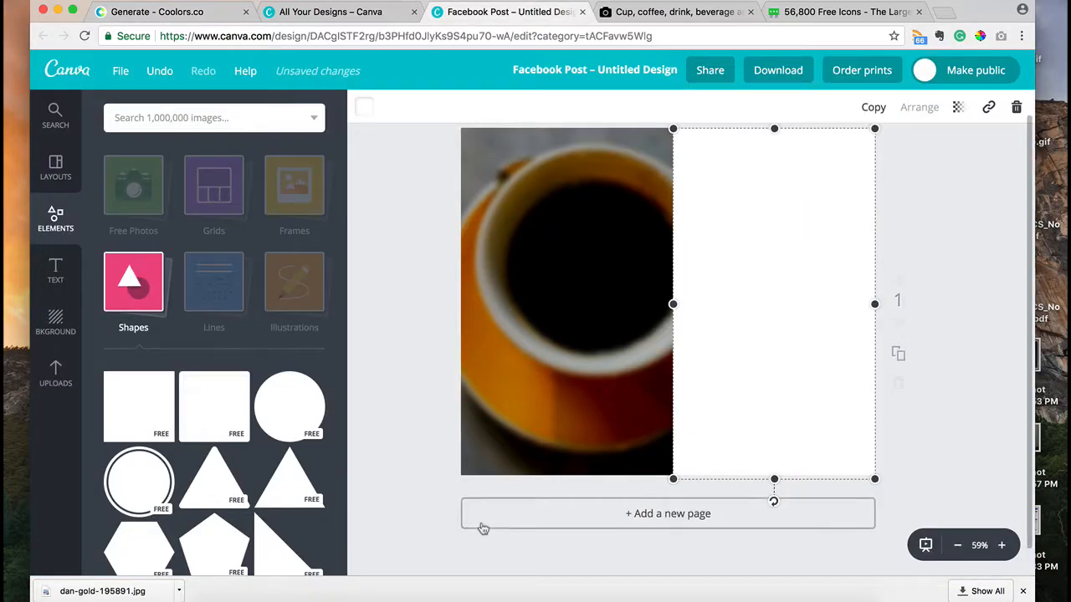
pyautogui.click(364, 107)
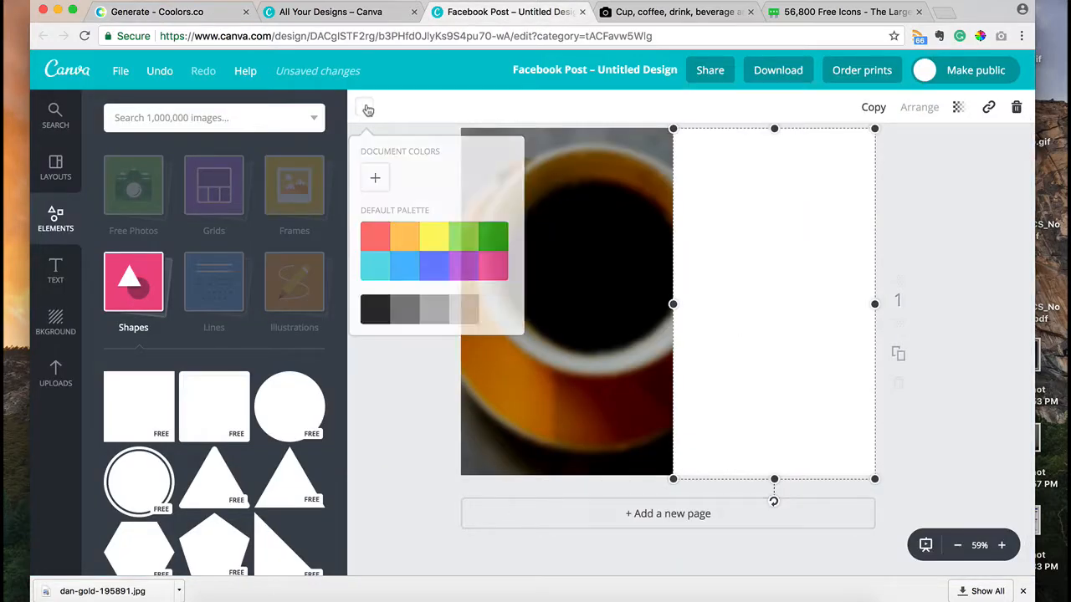
pyautogui.click(376, 181)
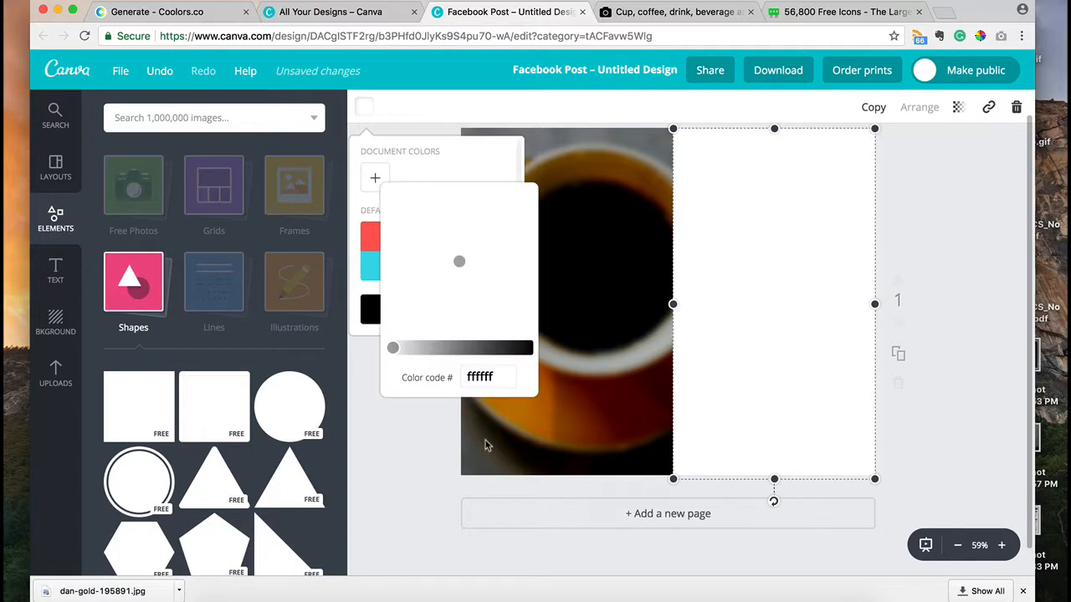
pyautogui.doubleClick(479, 376)
pyautogui.press('super+v')
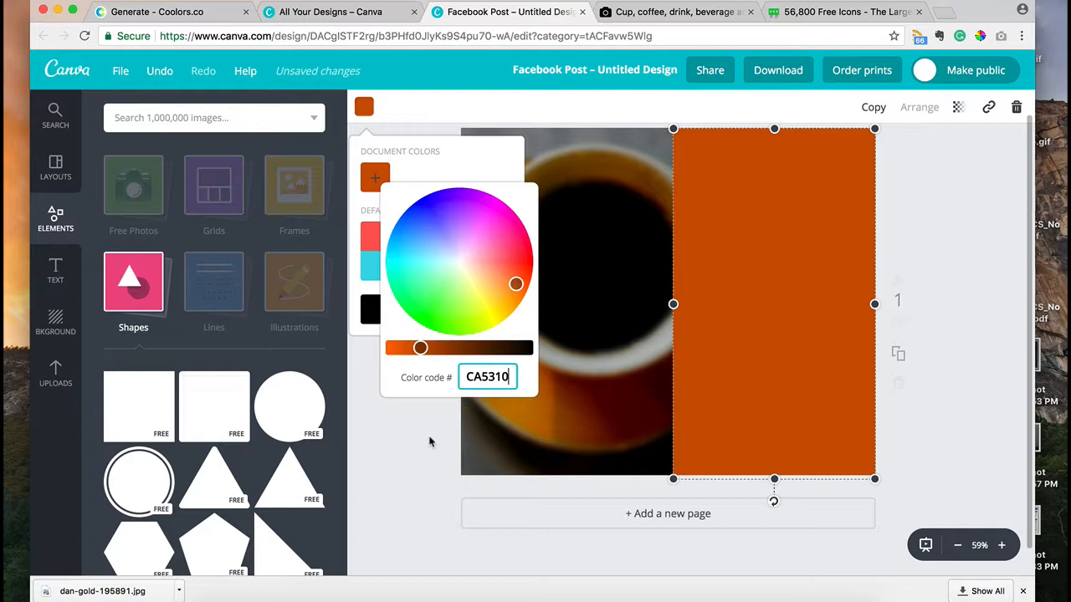
pyautogui.press('Return')
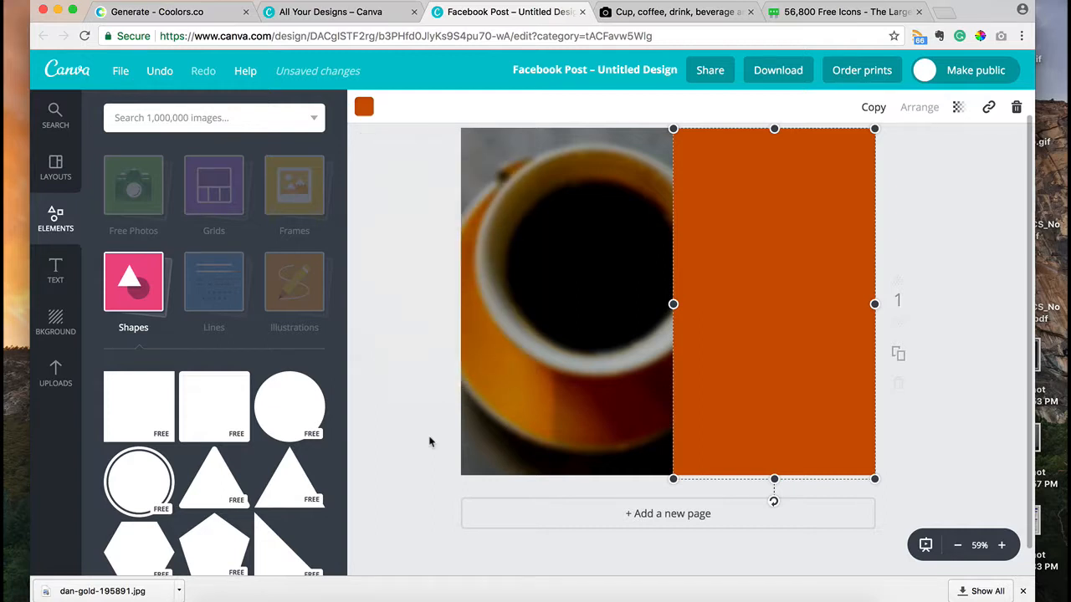
pyautogui.click(975, 432)
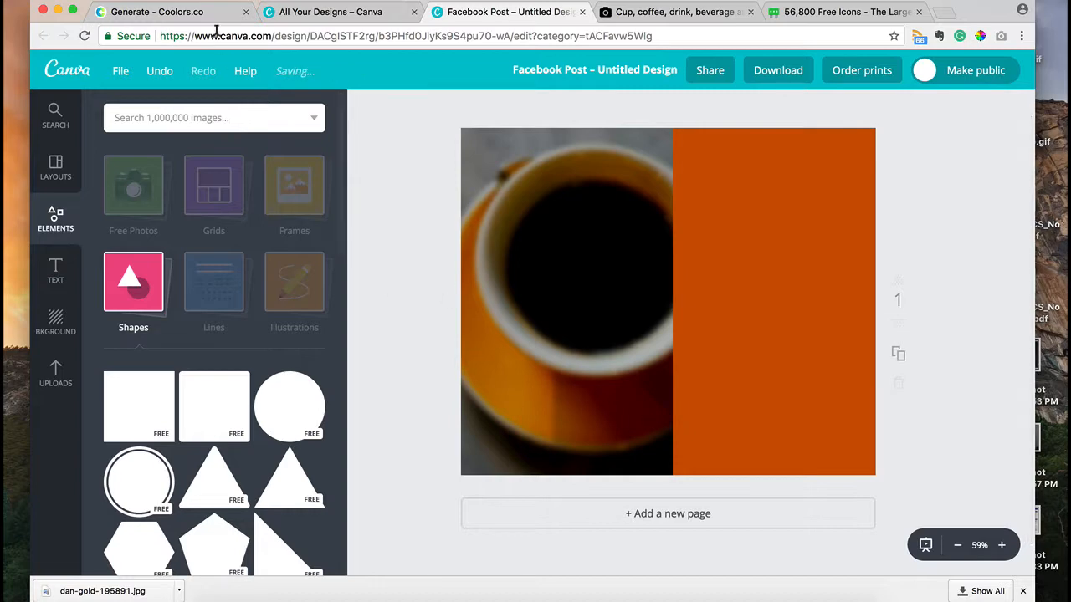
# - Copy the turquoise hex code 55DDE0 from Coolors and add a heading reading "Coffee Blog" to the Canva design
pyautogui.click(189, 14)
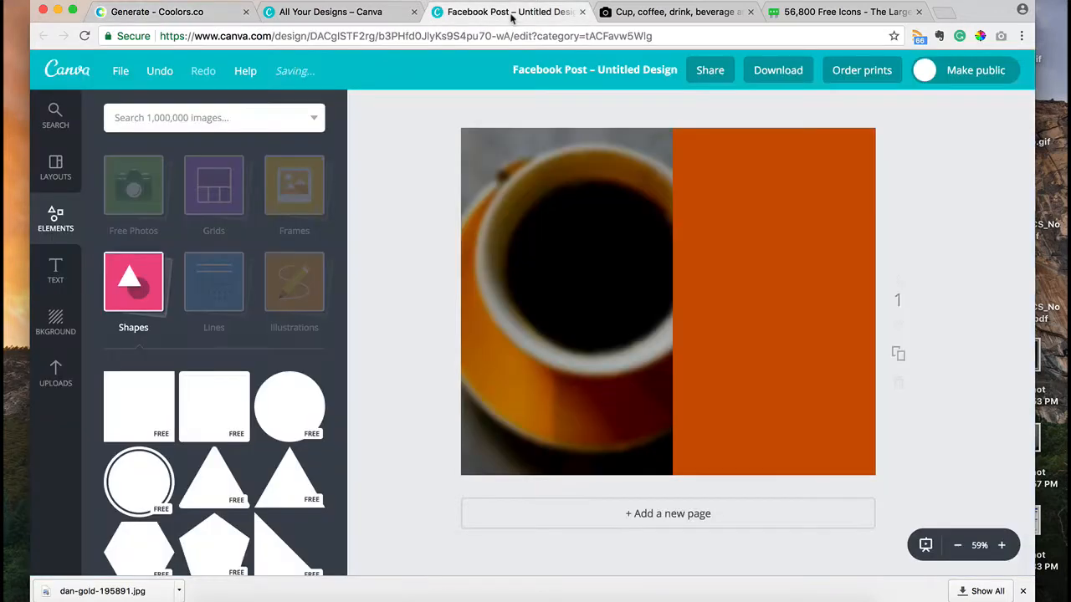
pyautogui.click(510, 12)
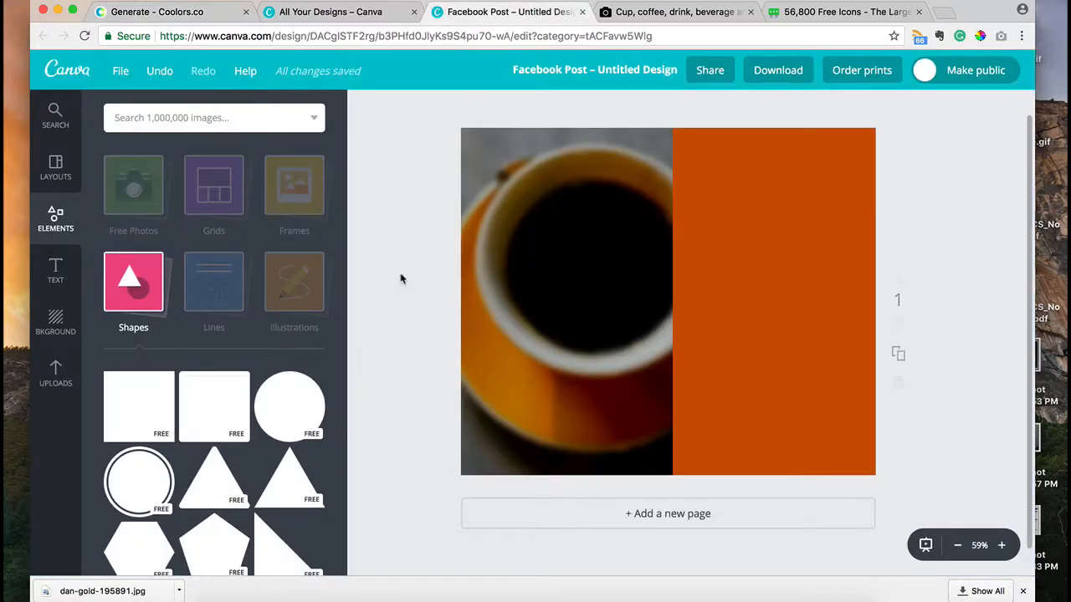
pyautogui.click(48, 279)
pyautogui.click(192, 200)
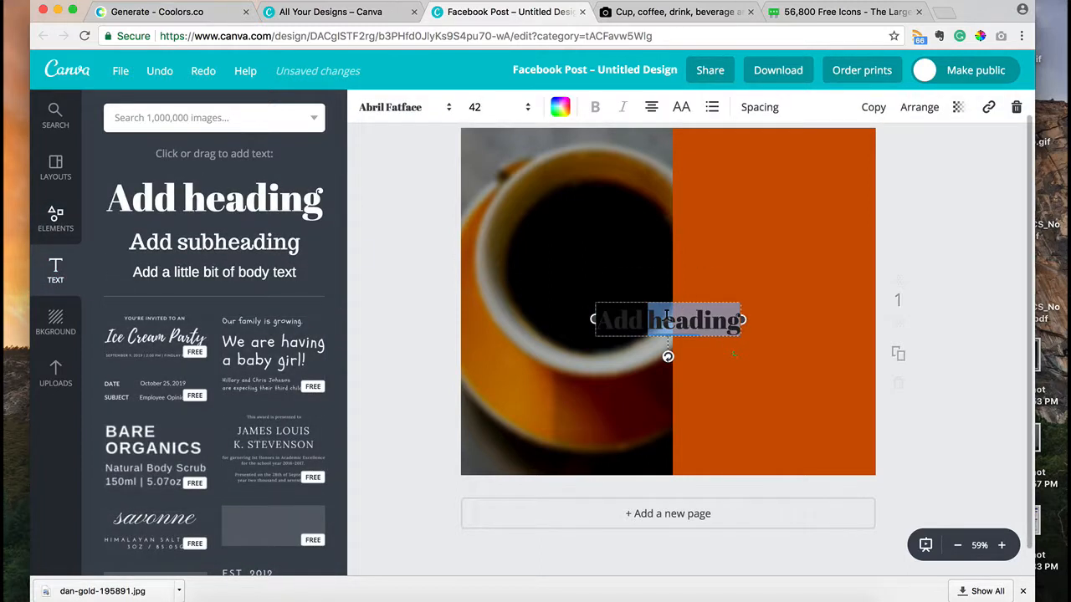
pyautogui.press('BackSpace')
pyautogui.write('Coff')
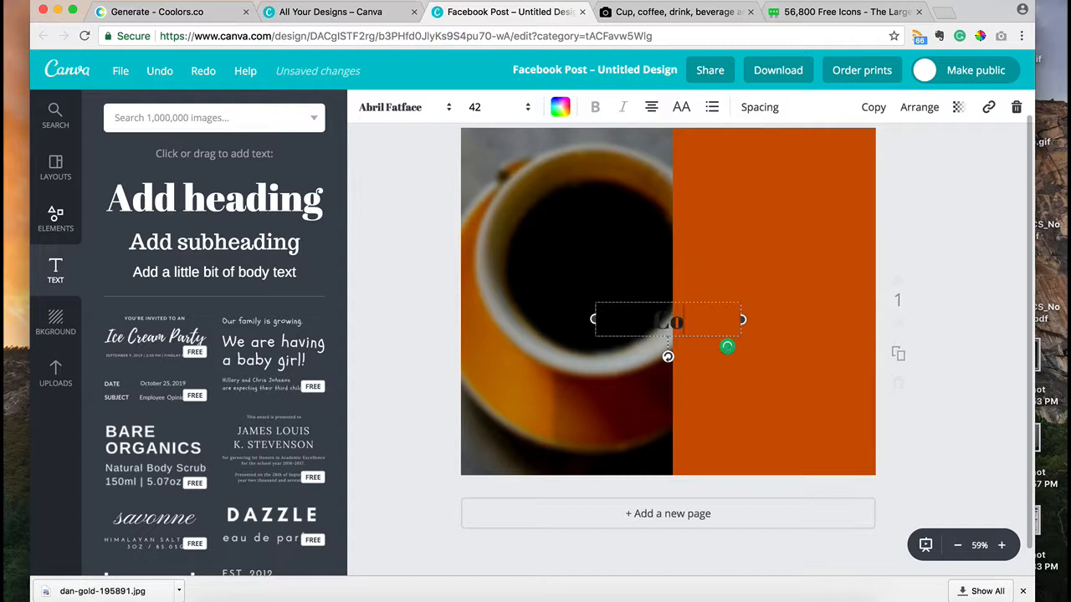
pyautogui.write('ee Blog')
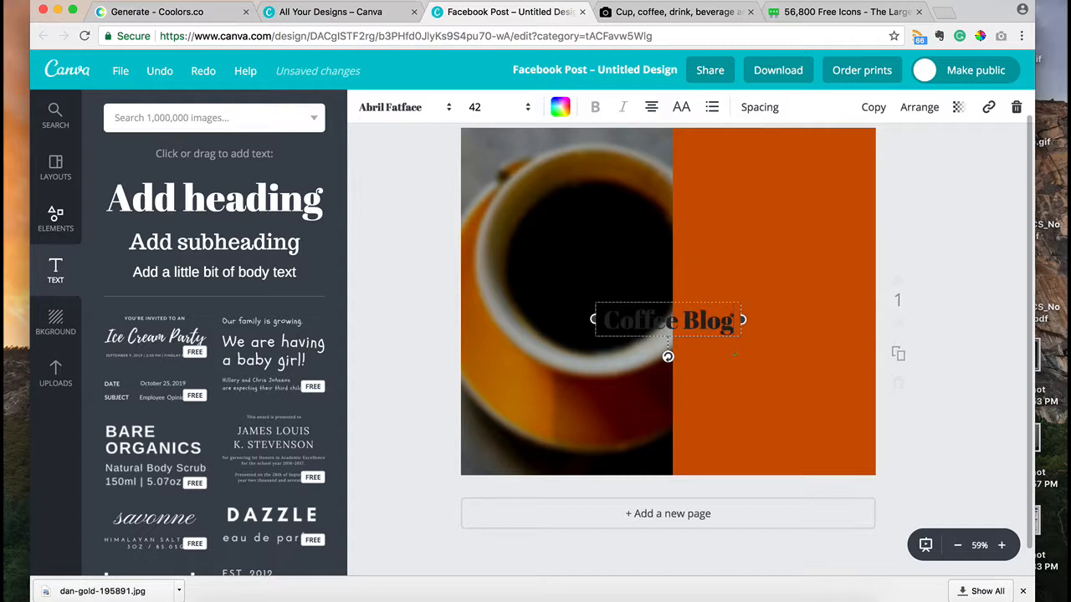
pyautogui.click(757, 317)
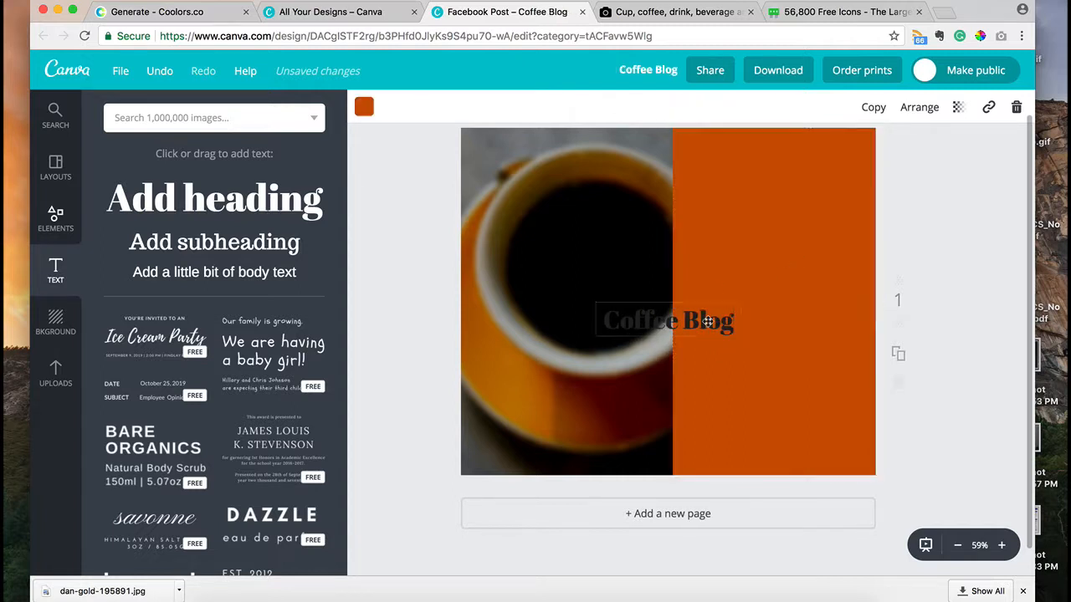
# - Move the Coffee Blog heading onto the upper part of the orange rectangle and color its text 55DDE0
pyautogui.click(708, 321)
pyautogui.moveTo(668, 301); pyautogui.dragTo(770, 209)
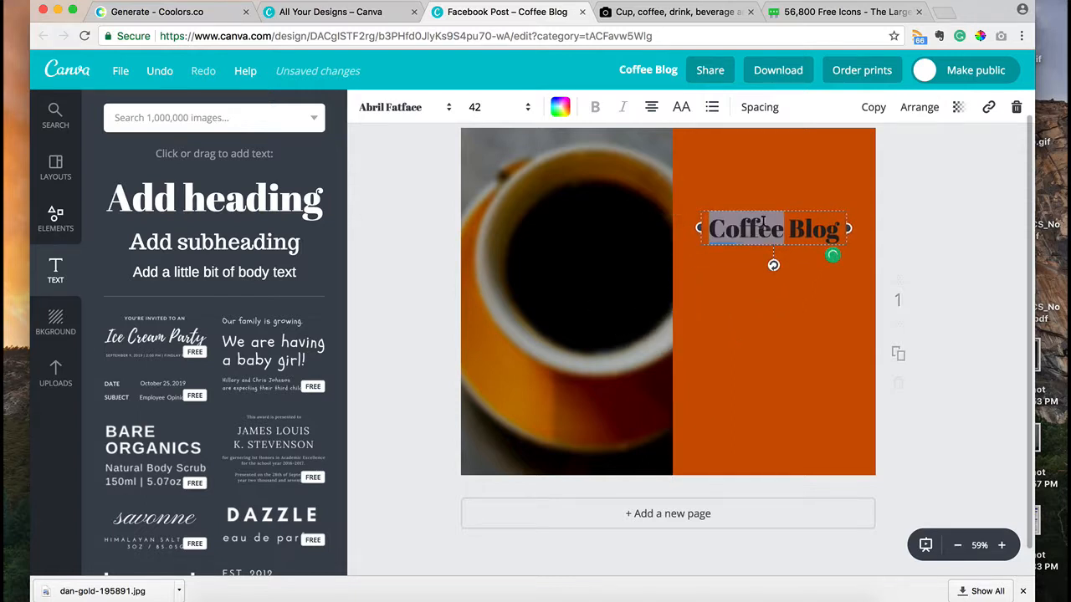
pyautogui.tripleClick(762, 224)
pyautogui.click(559, 106)
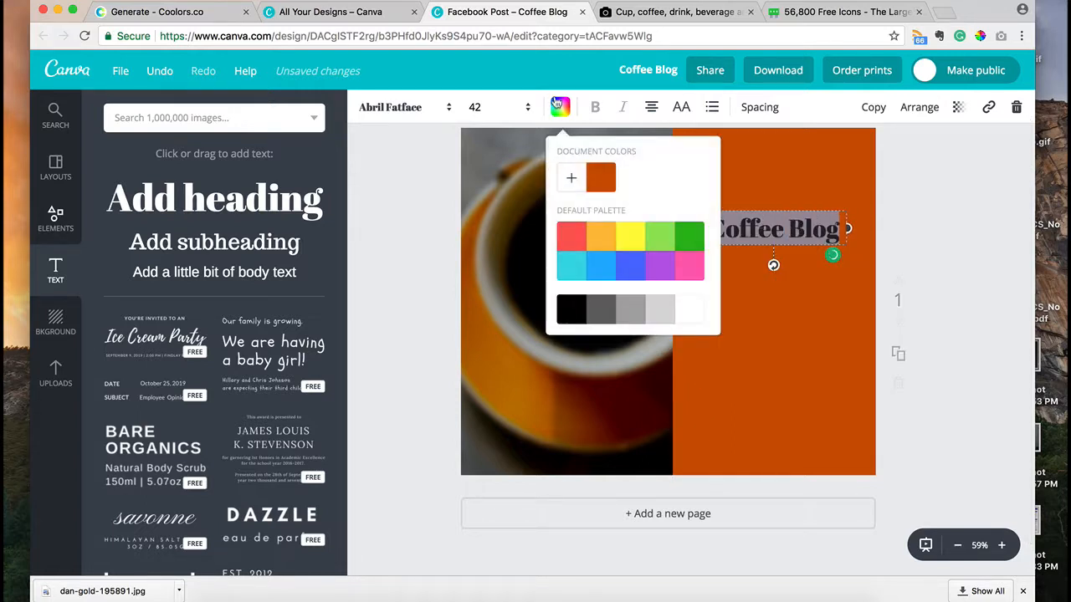
pyautogui.click(572, 179)
pyautogui.click(676, 377)
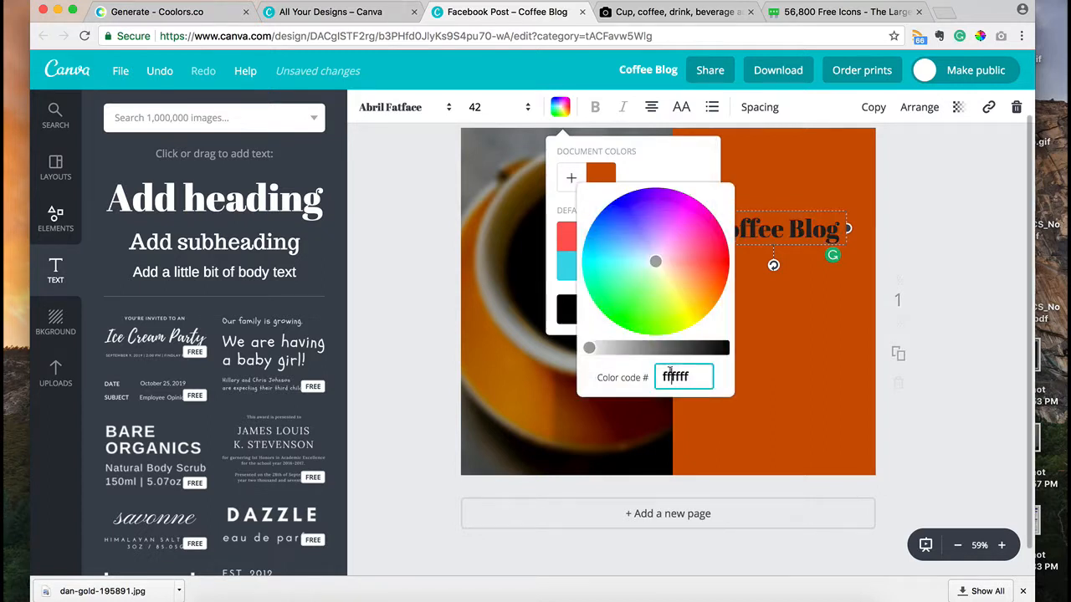
pyautogui.write('55DDE0')
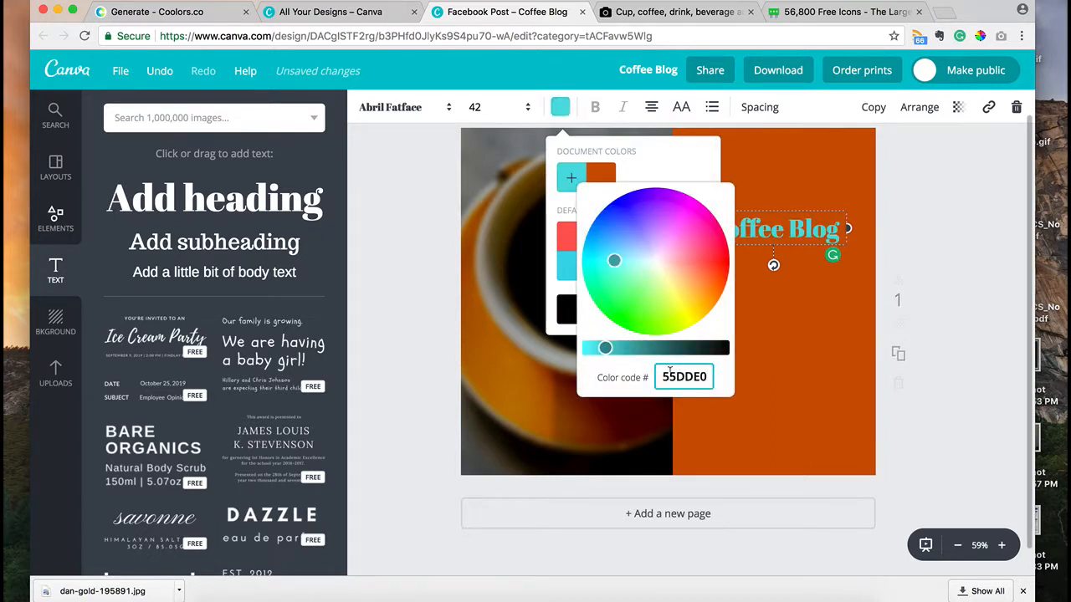
pyautogui.click(410, 325)
# - Set the heading to Bebas Neue at size 88 and move it low on the page, straddling the photo and the rectangle
pyautogui.click(447, 107)
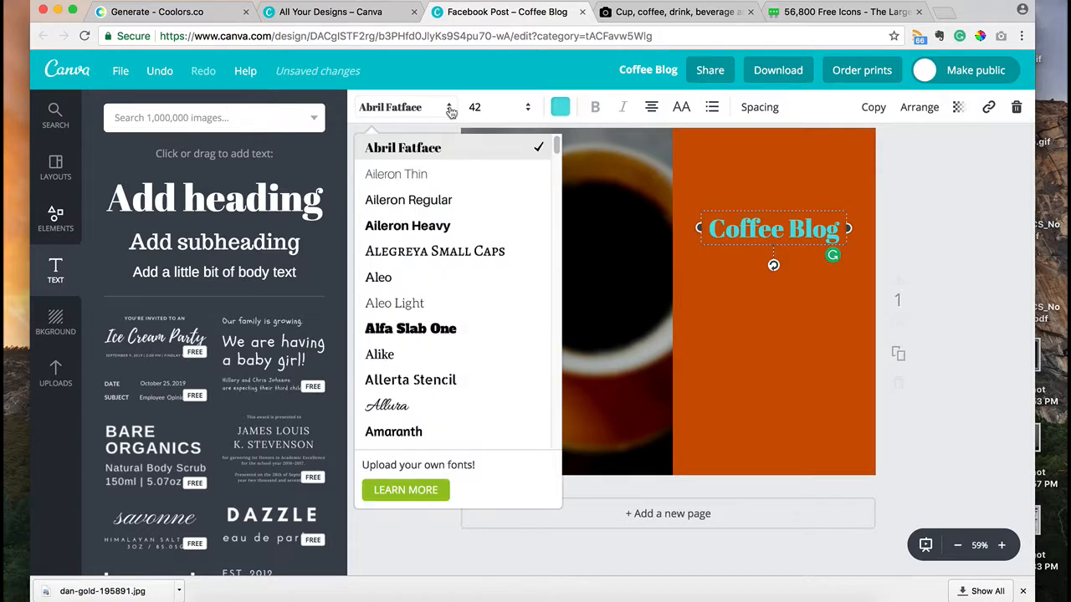
pyautogui.scroll(-8, 421, 337)
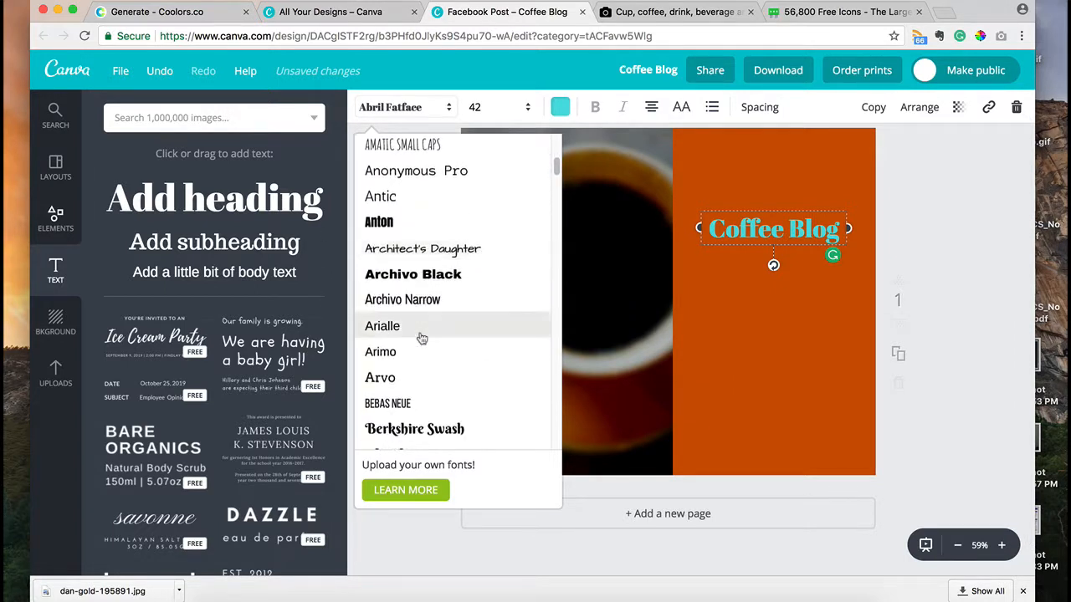
pyautogui.click(410, 297)
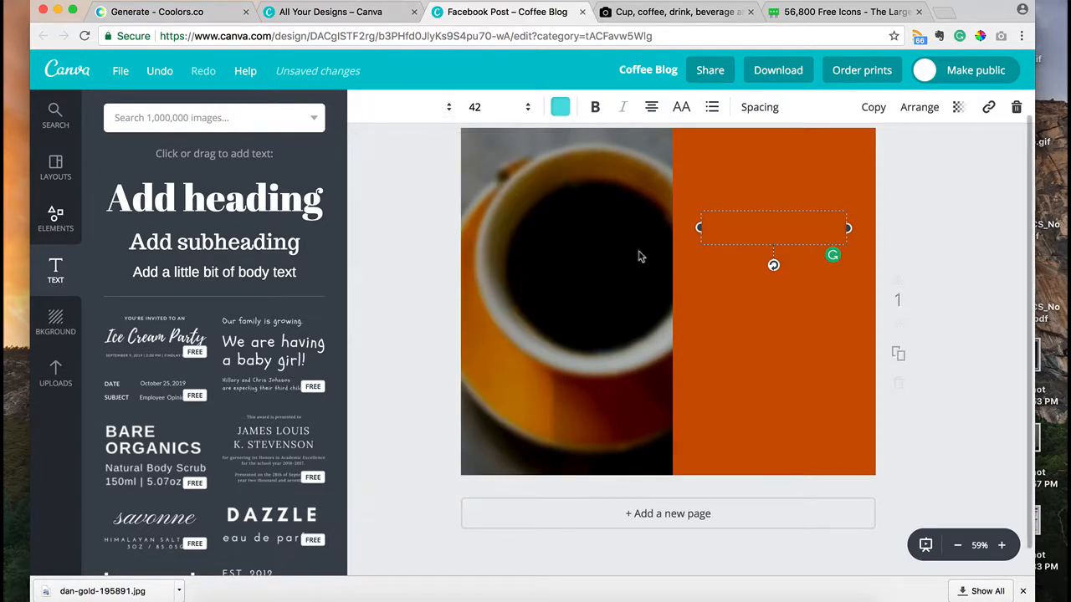
pyautogui.click(529, 108)
pyautogui.click(477, 436)
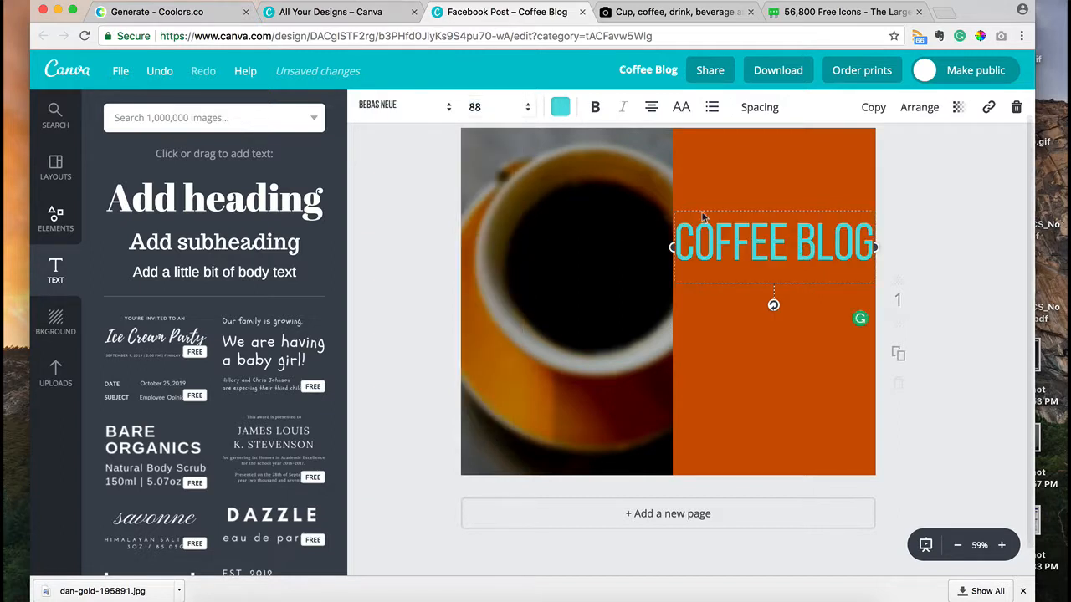
pyautogui.moveTo(750, 208); pyautogui.dragTo(630, 374)
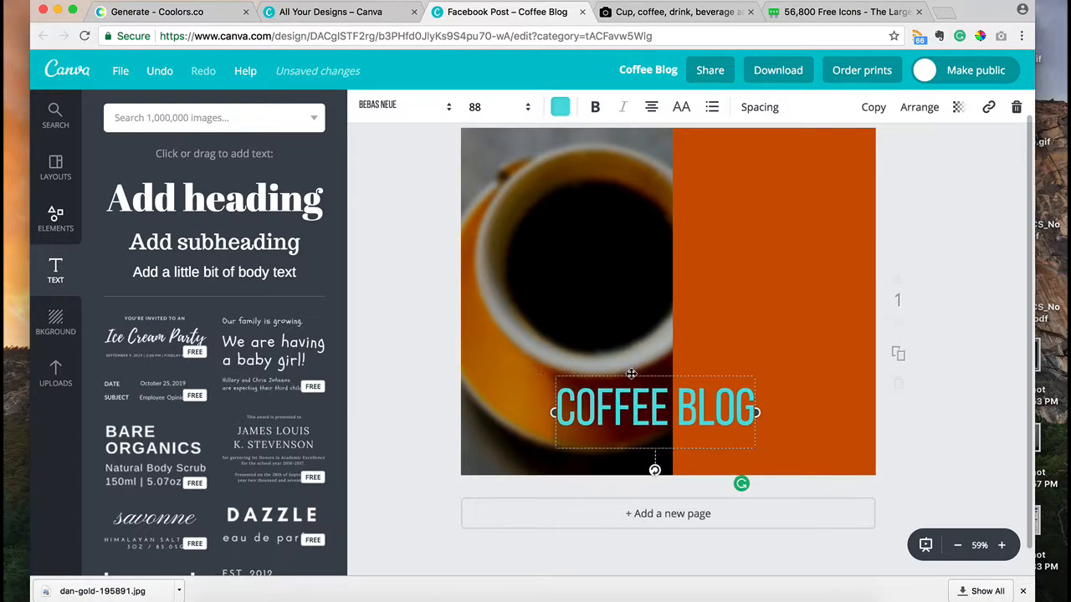
pyautogui.click(415, 280)
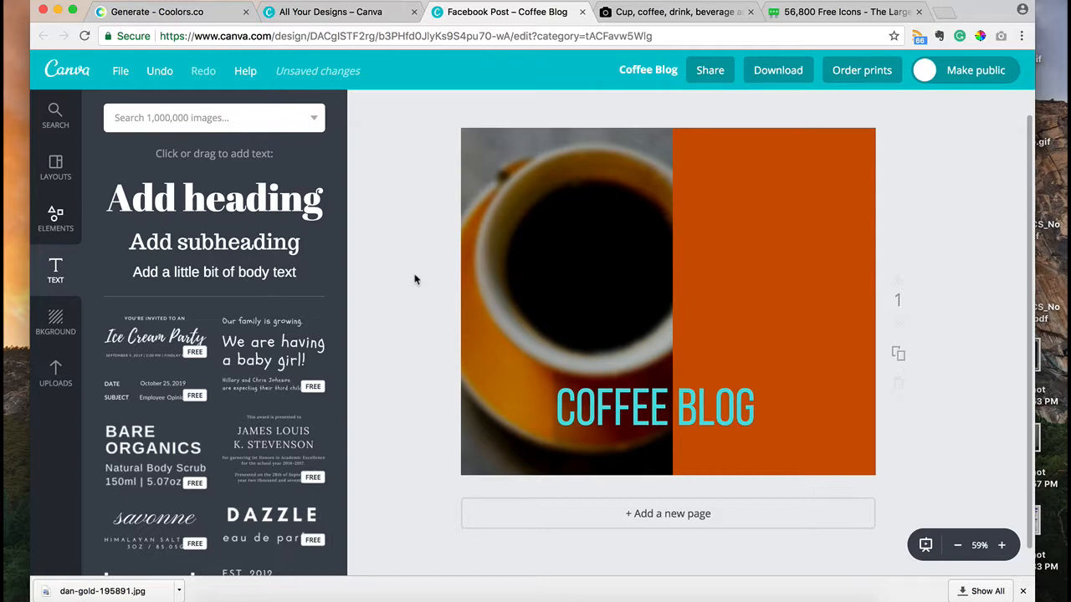
pyautogui.click(188, 15)
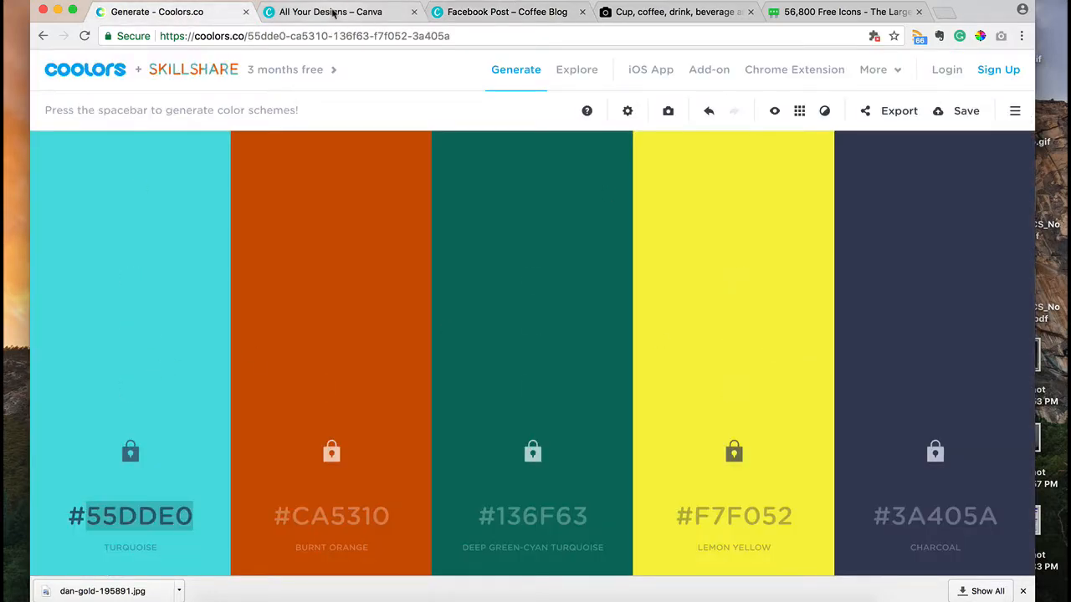
pyautogui.click(331, 12)
pyautogui.click(492, 14)
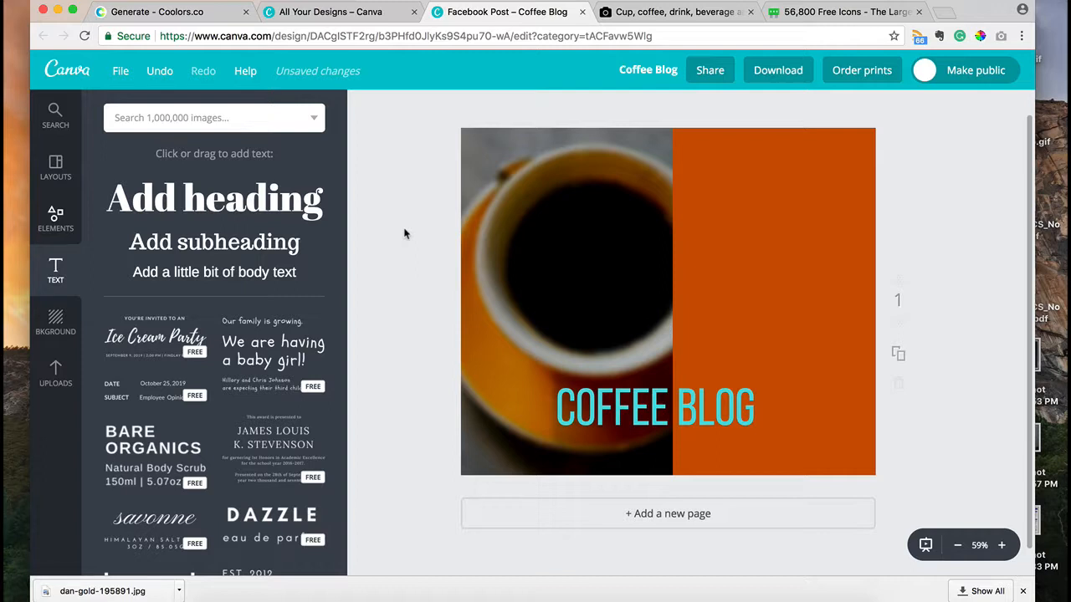
# - Switch to the Icons8 site and search its icon library for "coffee"
pyautogui.click(842, 12)
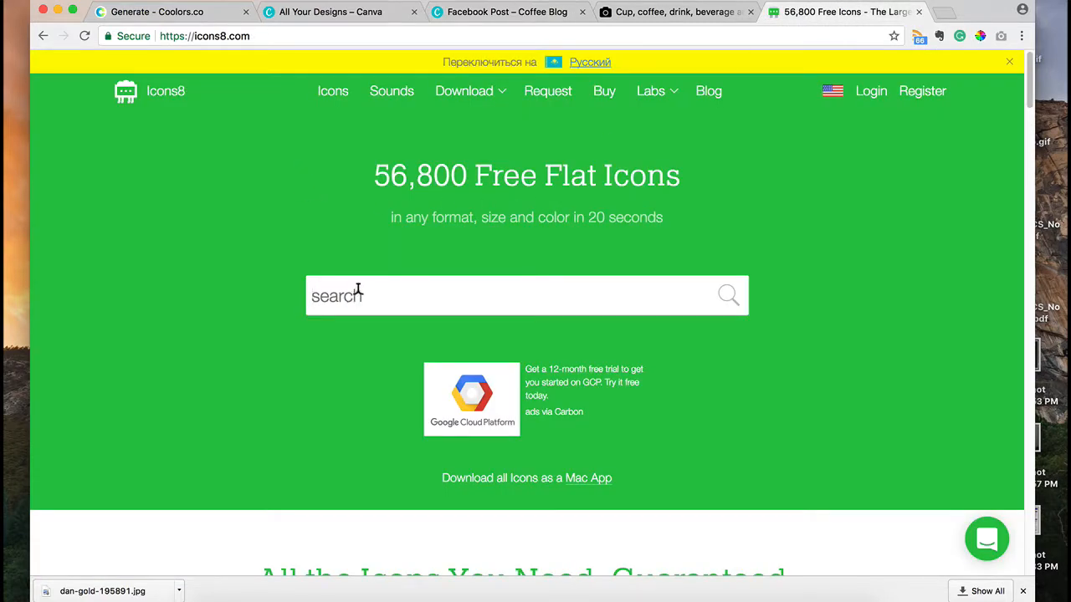
pyautogui.write('coffee')
pyautogui.press('Return')
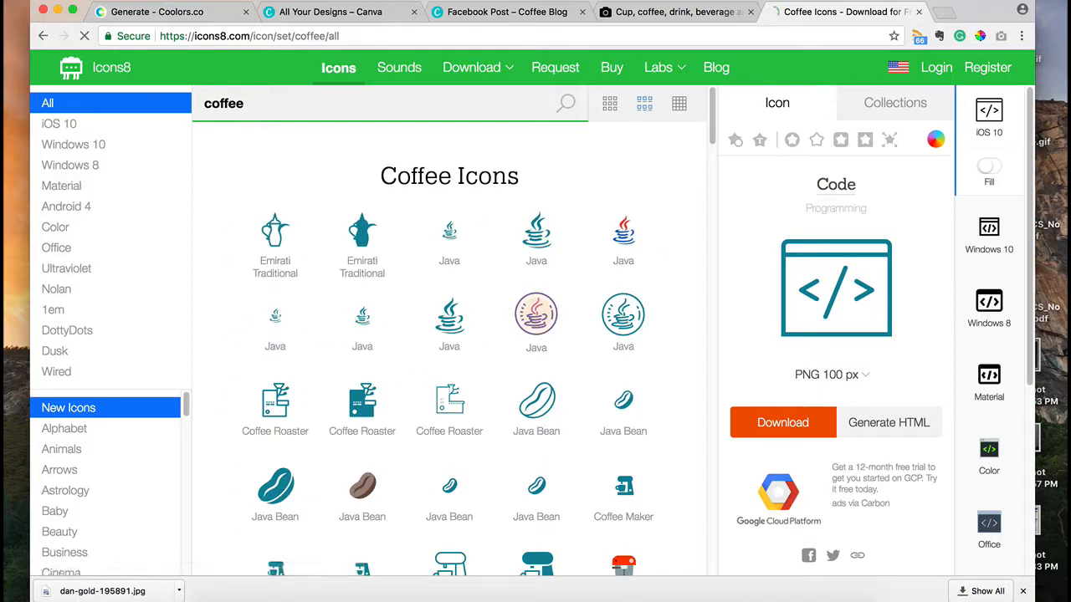
pyautogui.click(268, 102)
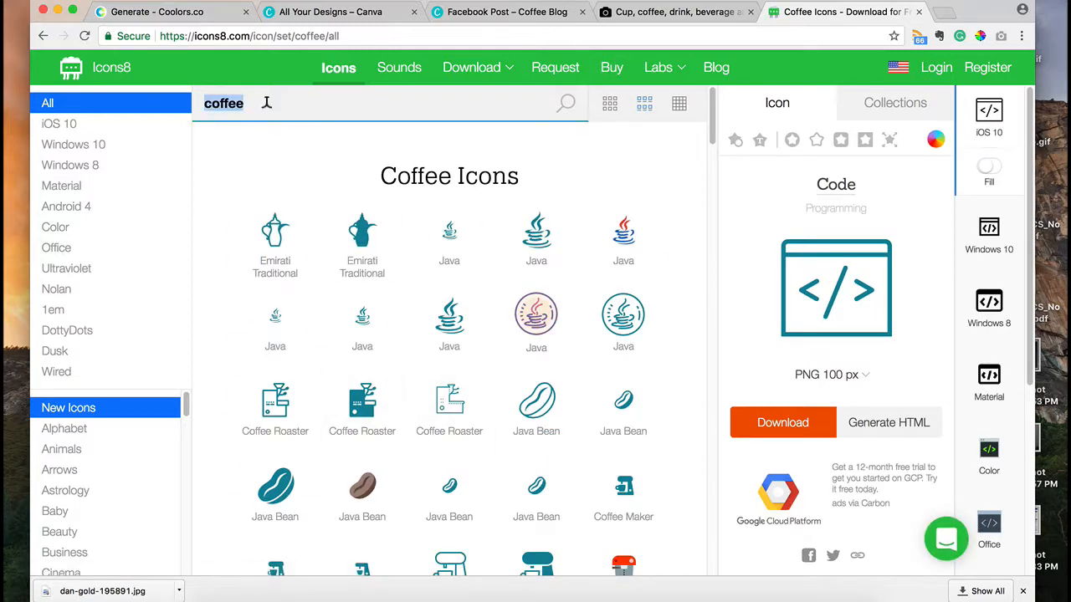
pyautogui.write('coffee')
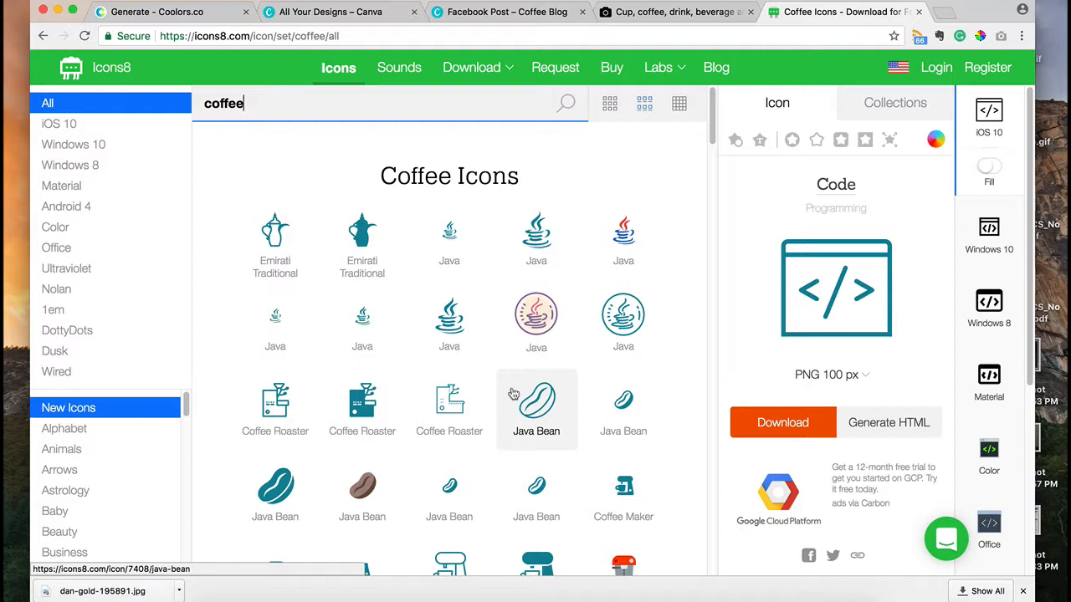
# - Switch to Coolors and copy the lemon yellow hex code F7F052 from the palette
pyautogui.click(173, 14)
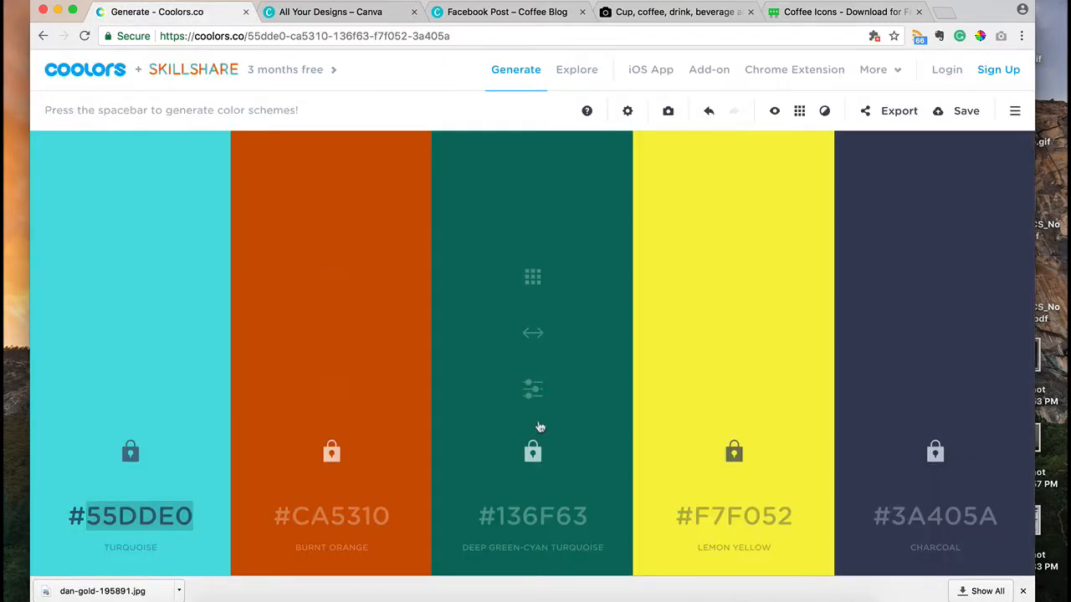
pyautogui.click(726, 516)
pyautogui.hotkey('ctrl', 'c')
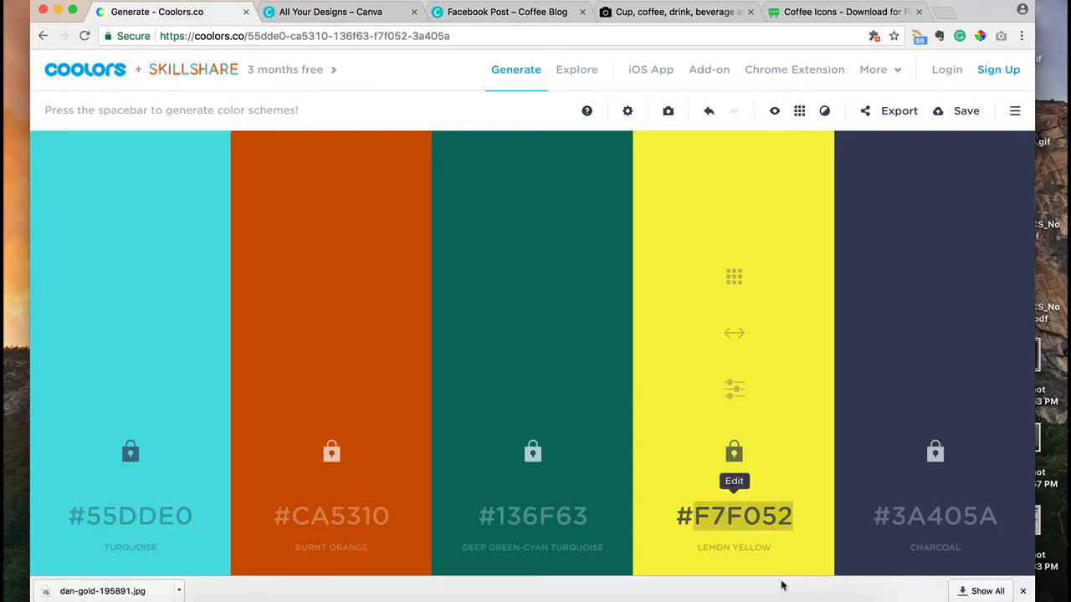
# - Return to Icons8 and recolor the coffee icons with the custom color #F7F052
pyautogui.click(815, 13)
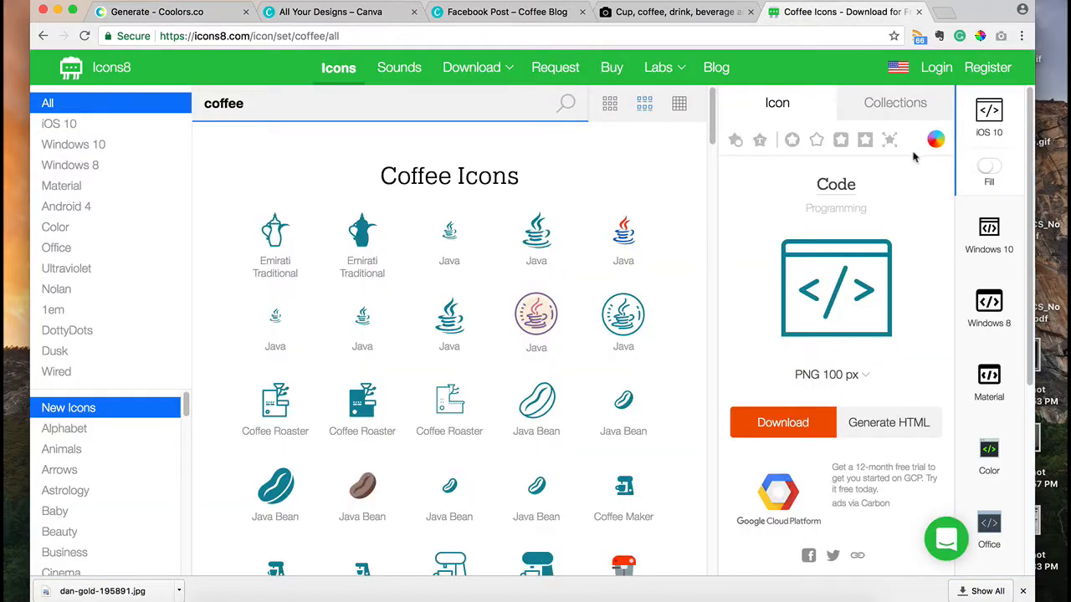
pyautogui.click(936, 141)
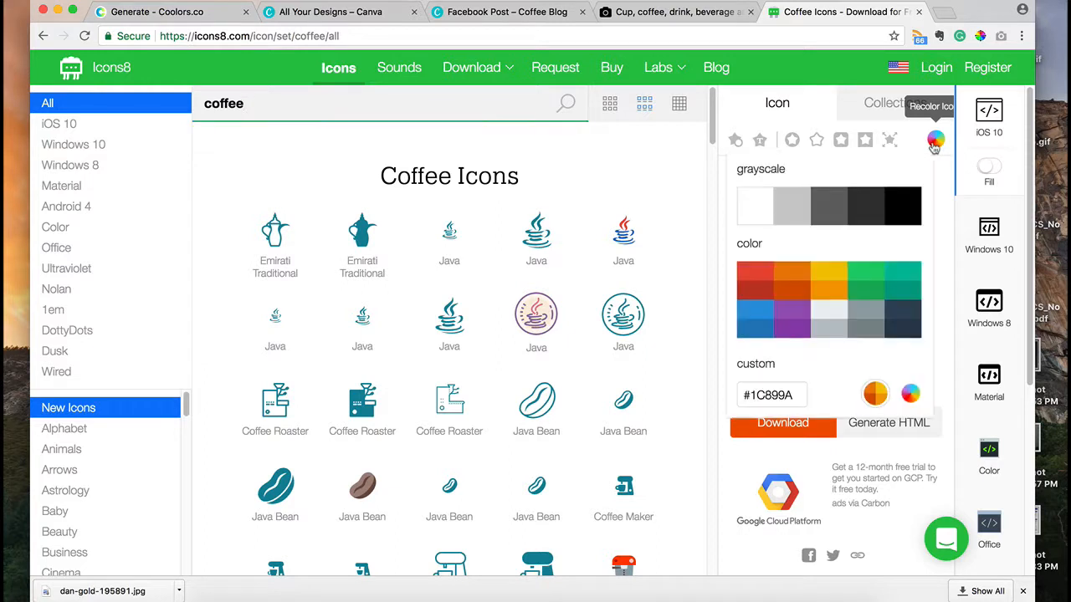
pyautogui.click(770, 391)
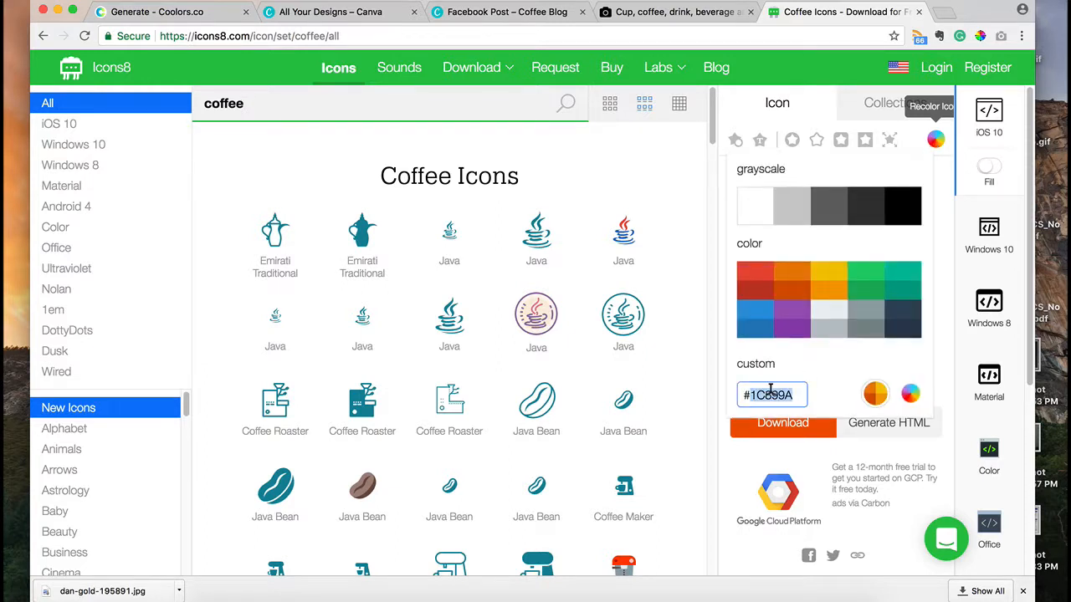
pyautogui.hotkey('ctrl', 'v')
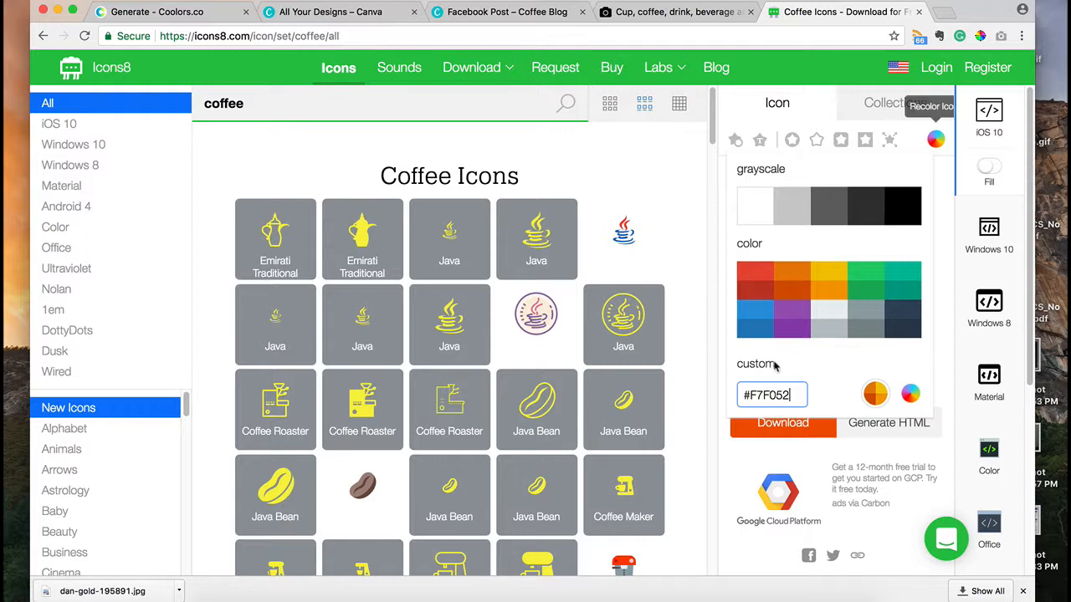
pyautogui.click(699, 450)
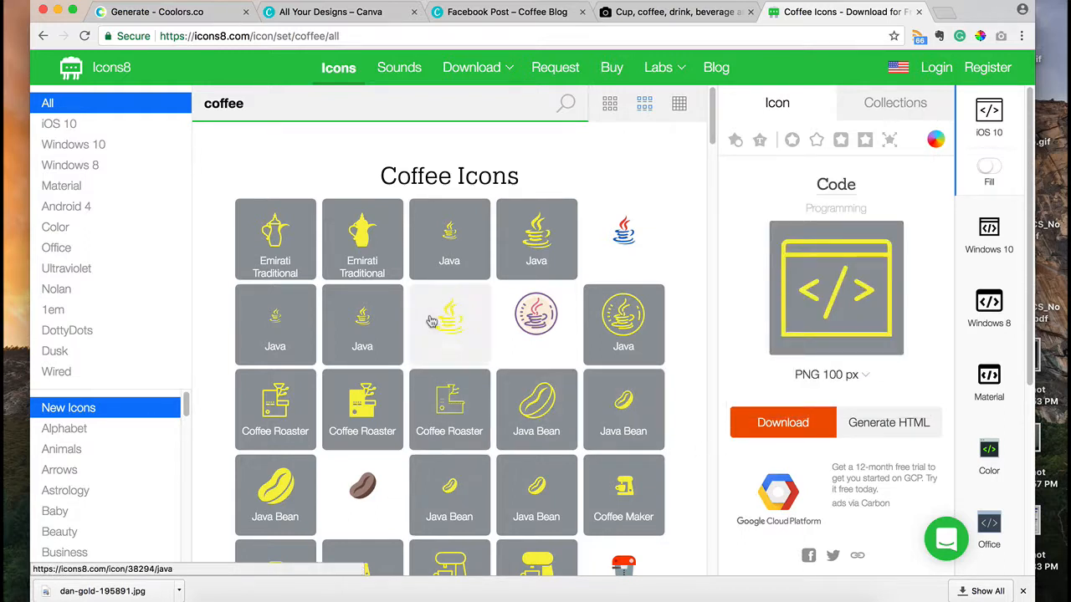
# - Choose the outlined Coffee to Go icon and download it as a 100 px PNG, agreeing to set a link
pyautogui.scroll(-10, 430, 322)
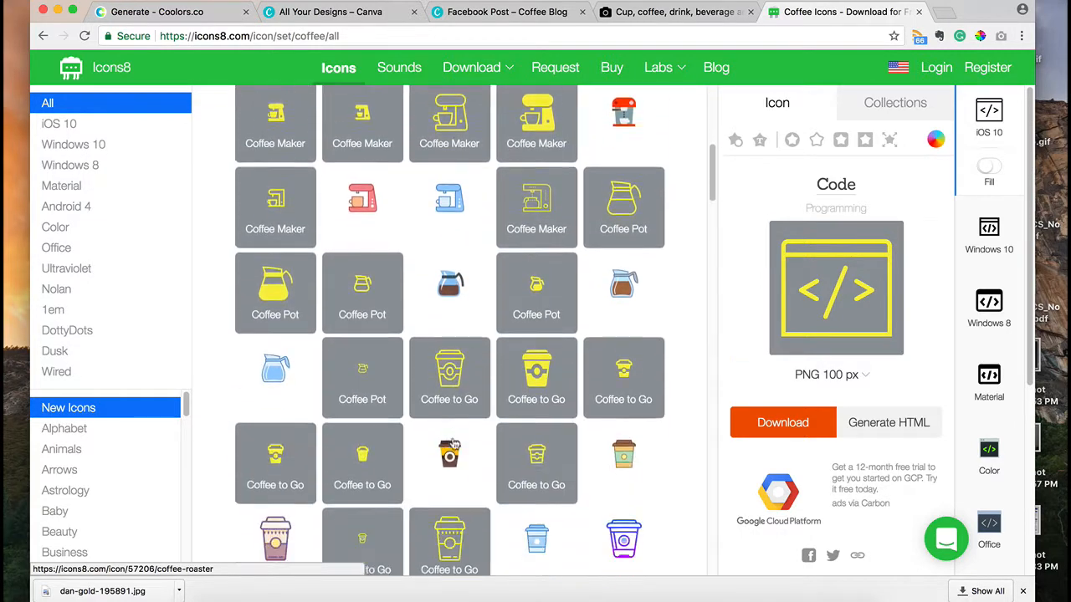
pyautogui.click(447, 219)
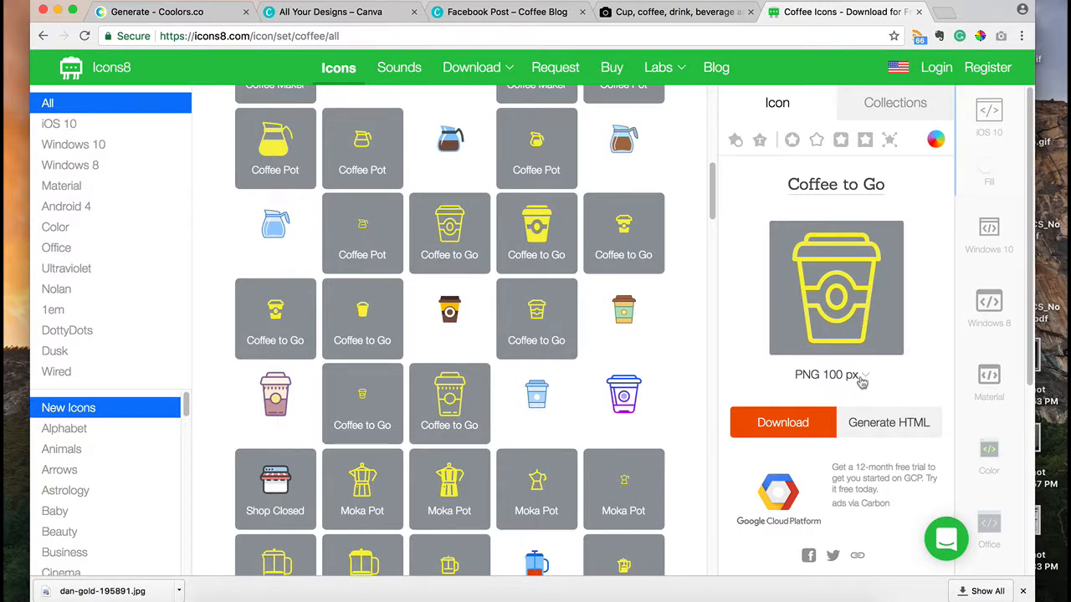
pyautogui.click(862, 377)
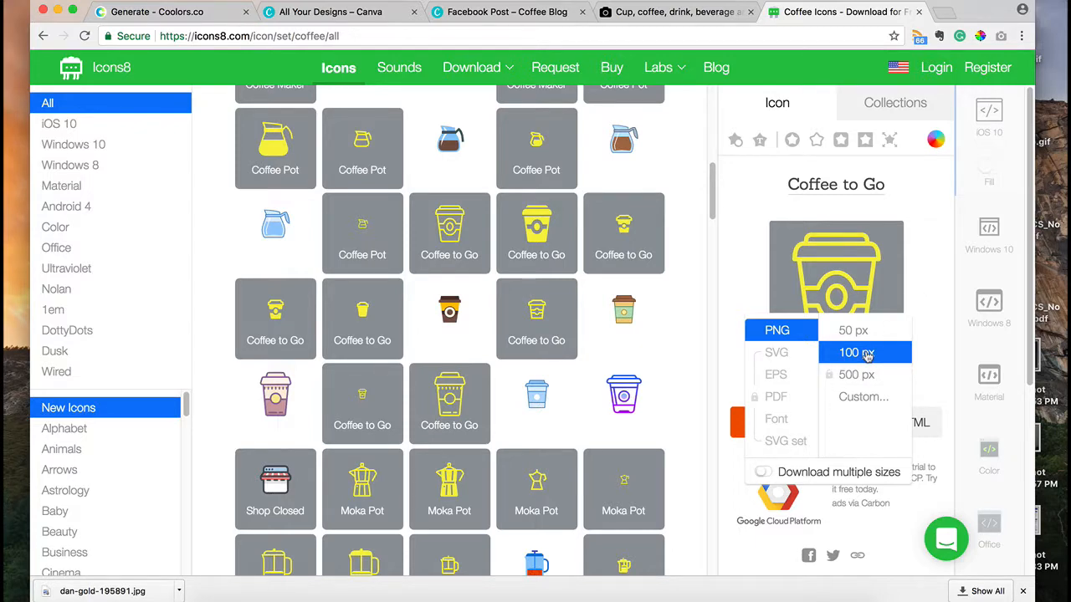
pyautogui.click(938, 334)
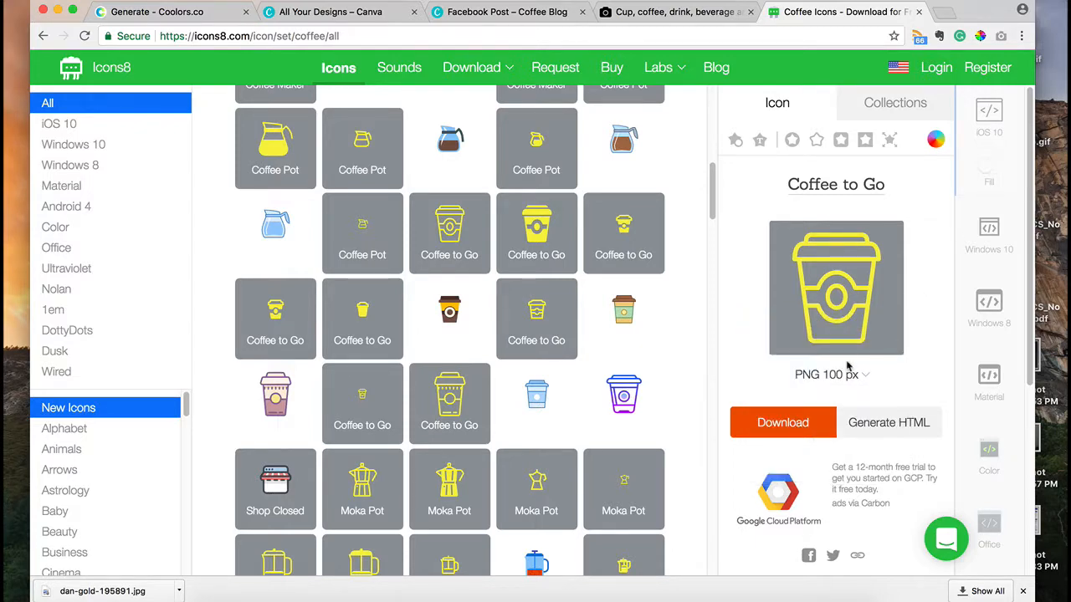
pyautogui.click(808, 428)
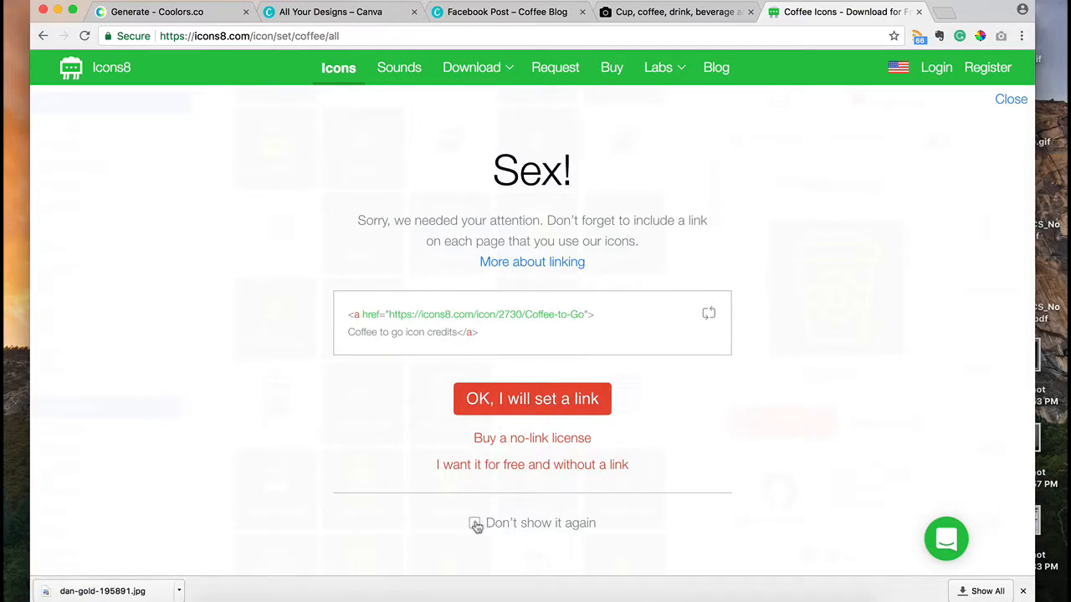
pyautogui.click(540, 399)
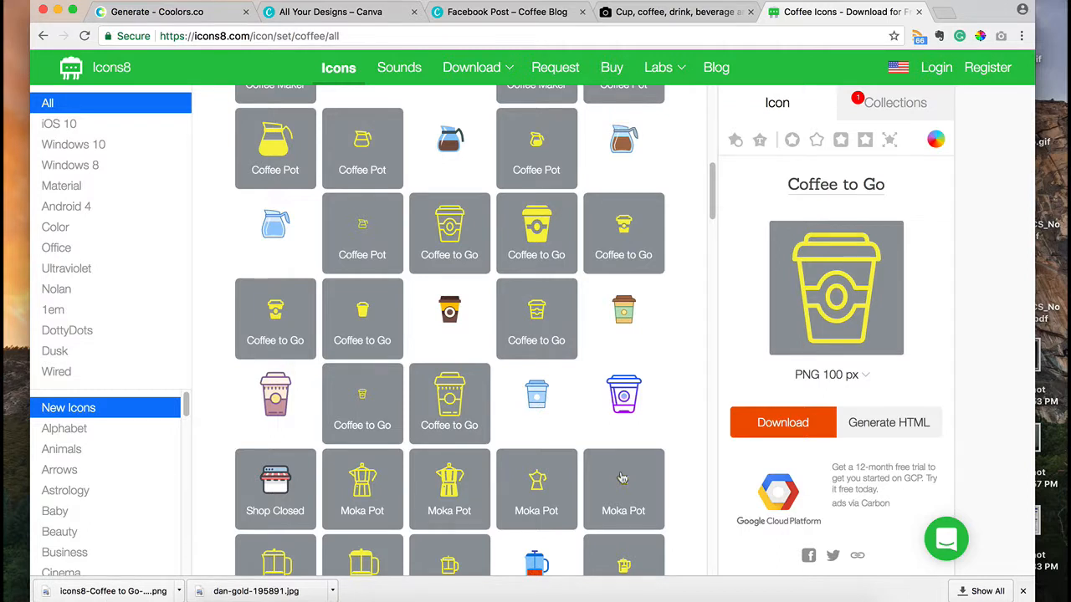
pyautogui.click(789, 423)
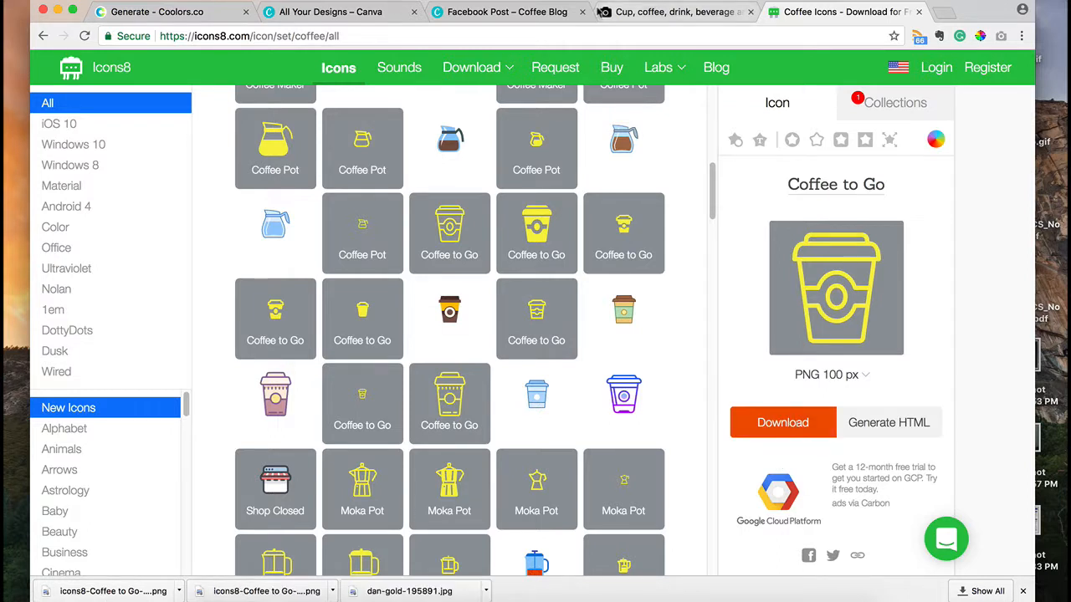
# - Switch to the Coffee Blog design in Canva and upload "icons8-Coffee to Go-100 (1).png" from Downloads
pyautogui.click(505, 14)
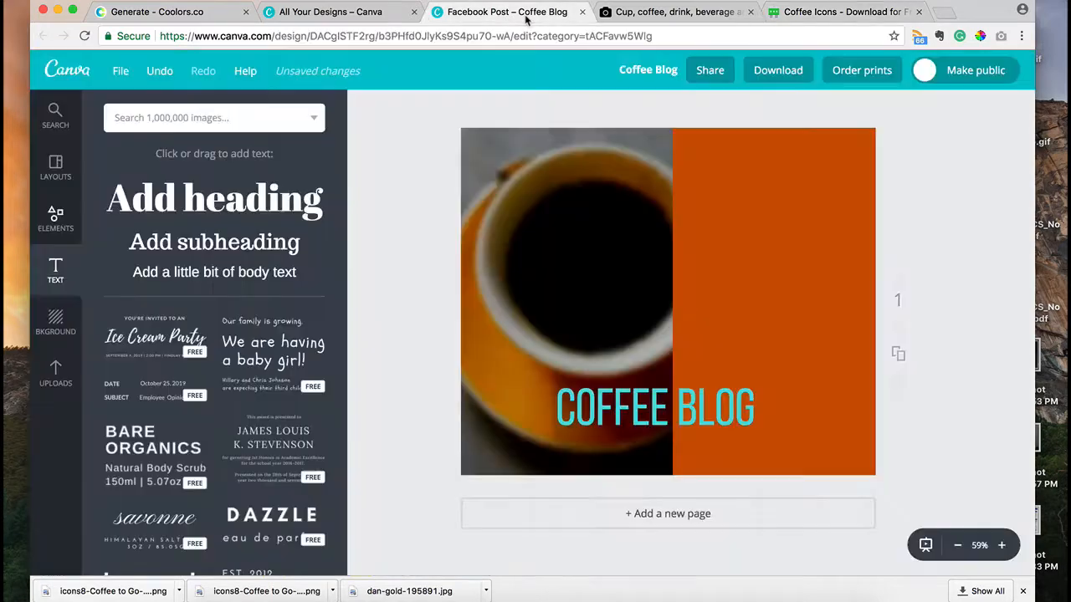
pyautogui.click(55, 373)
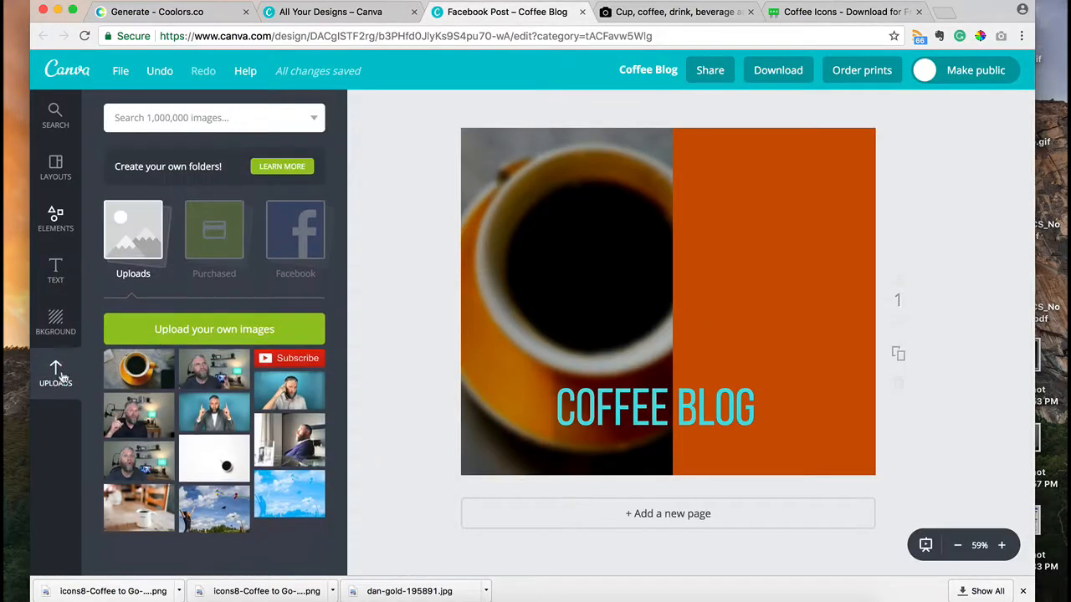
pyautogui.click(191, 328)
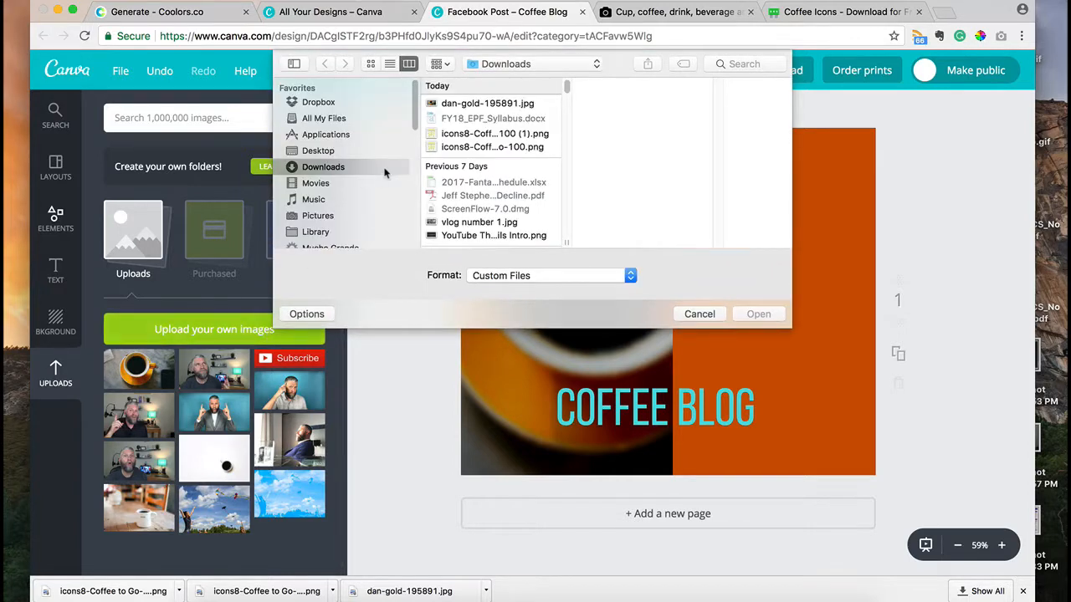
pyautogui.click(480, 136)
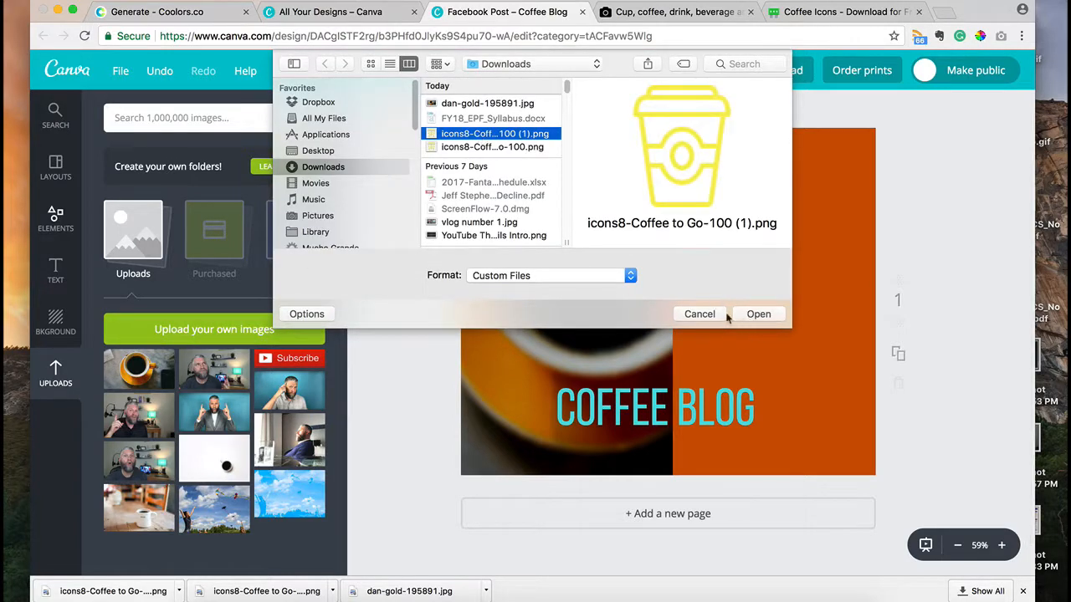
pyautogui.click(757, 313)
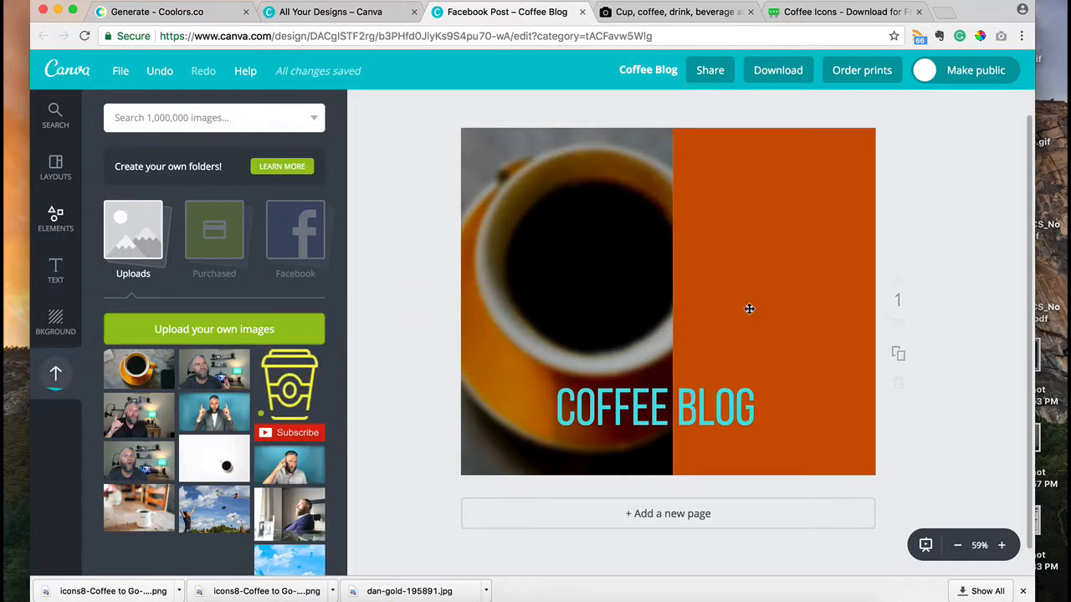
# - Add the uploaded yellow cup icon to the page, size it to about the heading's height and place it directly after "COFFEE BLOG"
pyautogui.click(299, 376)
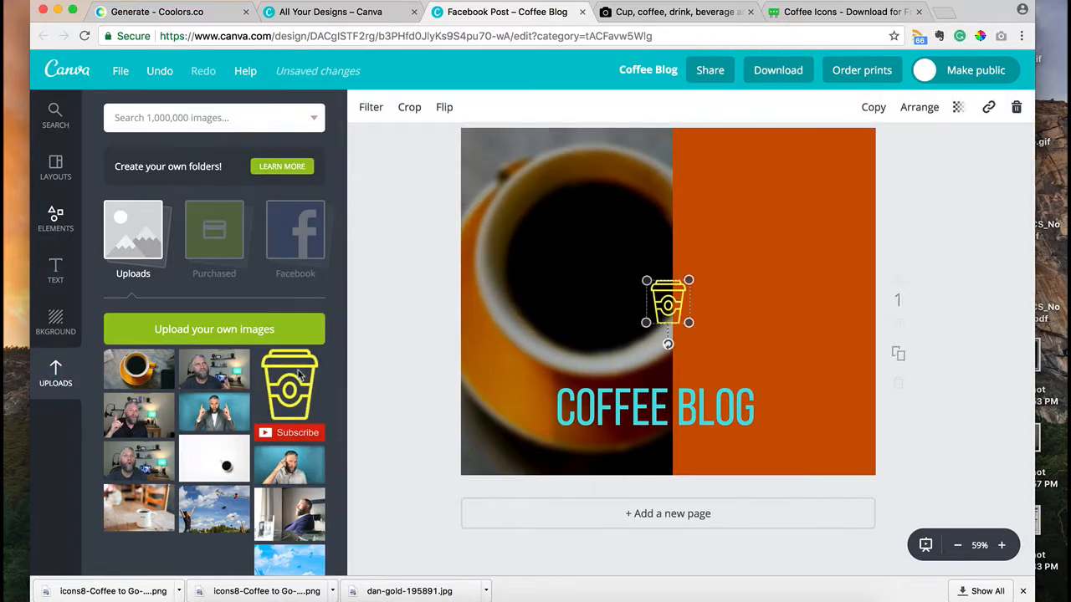
pyautogui.moveTo(673, 301); pyautogui.dragTo(873, 224)
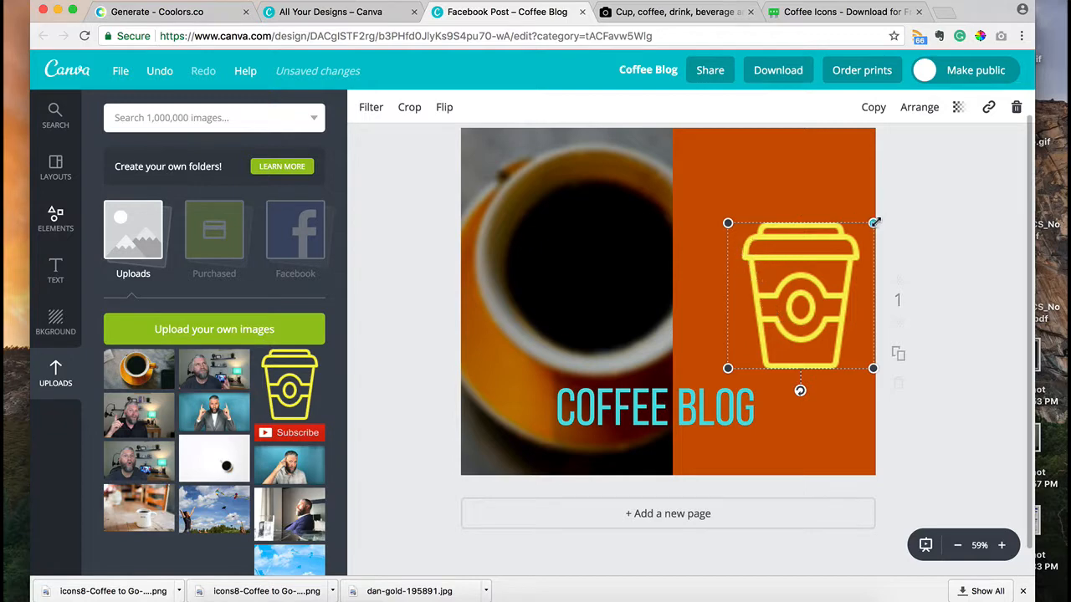
pyautogui.moveTo(875, 223); pyautogui.dragTo(785, 403)
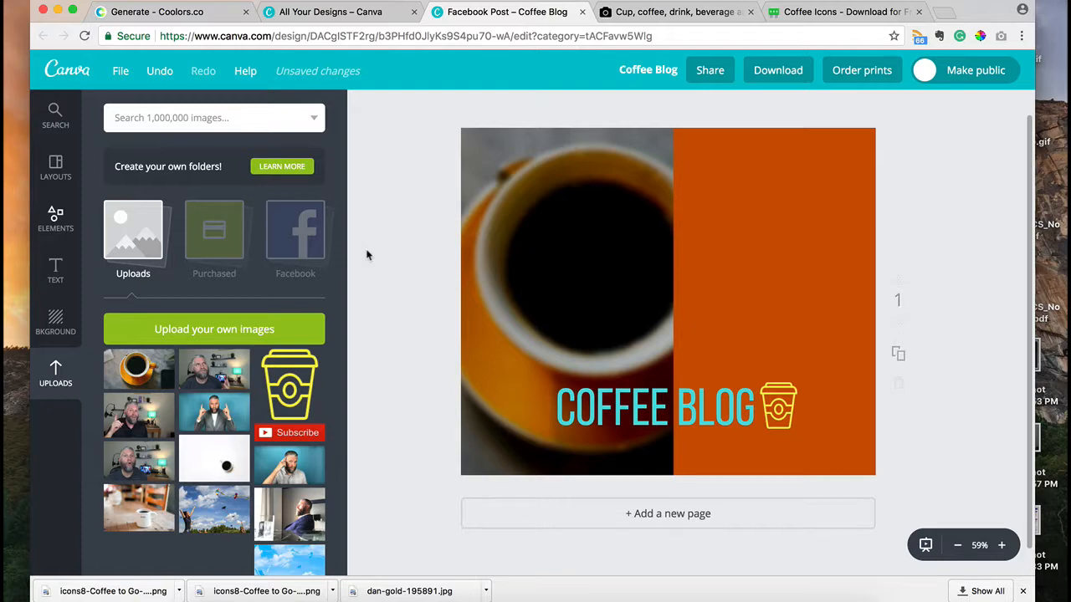
# - Switch to Coolors, export the palette as a PDF and review the color codes listed under the swatches
pyautogui.click(194, 13)
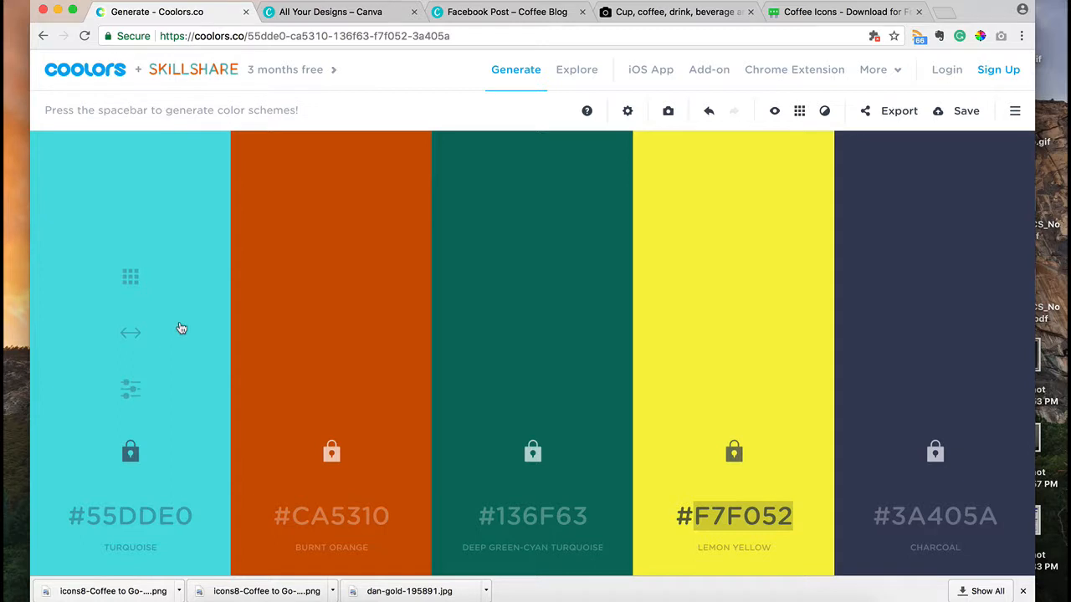
pyautogui.click(356, 106)
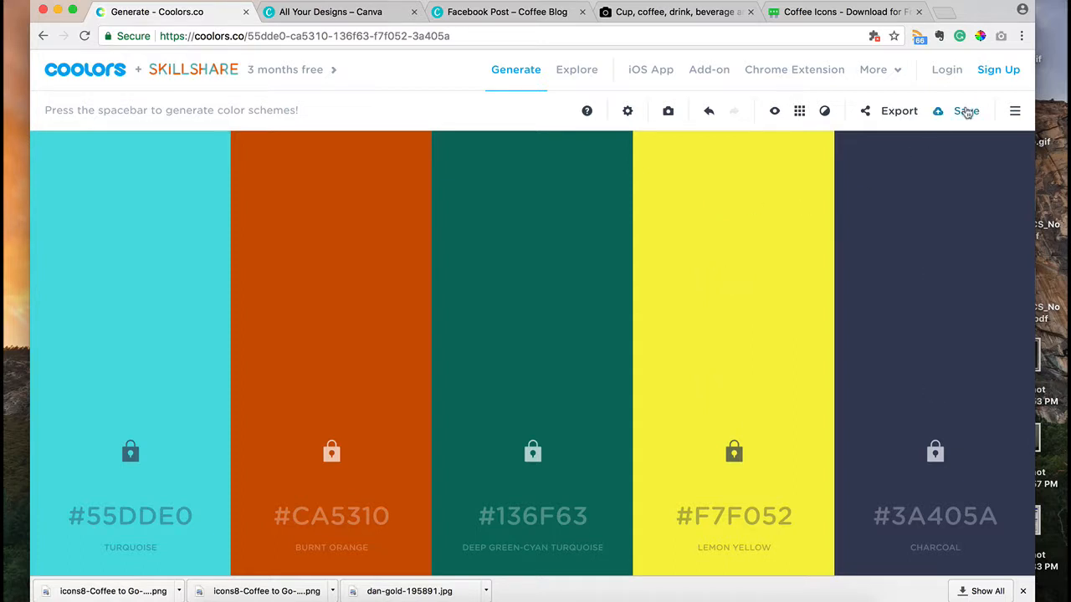
pyautogui.click(883, 113)
pyautogui.click(530, 298)
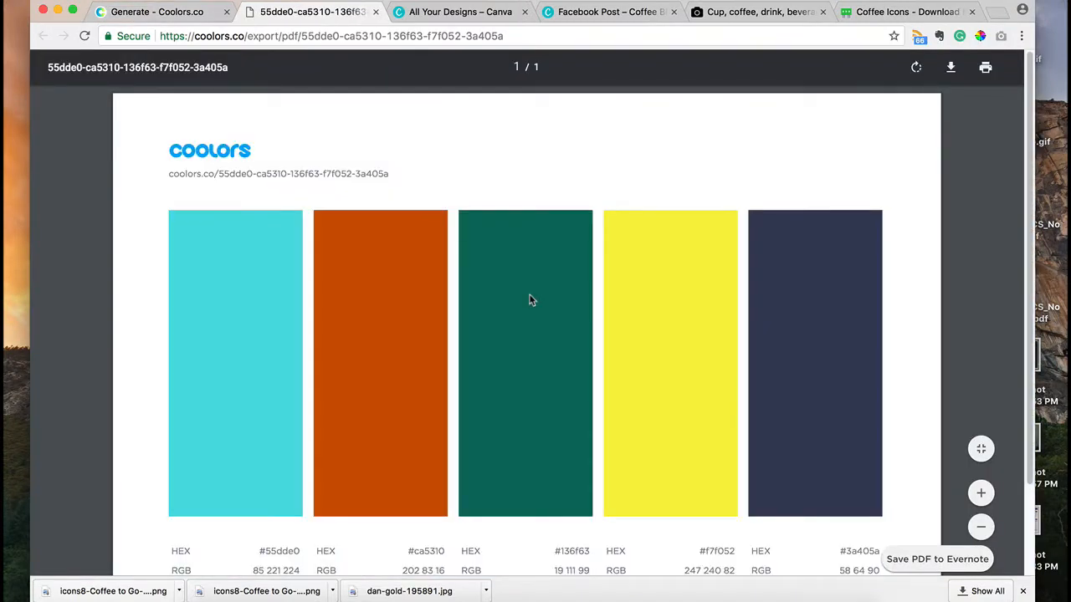
pyautogui.scroll(-3, 329, 371)
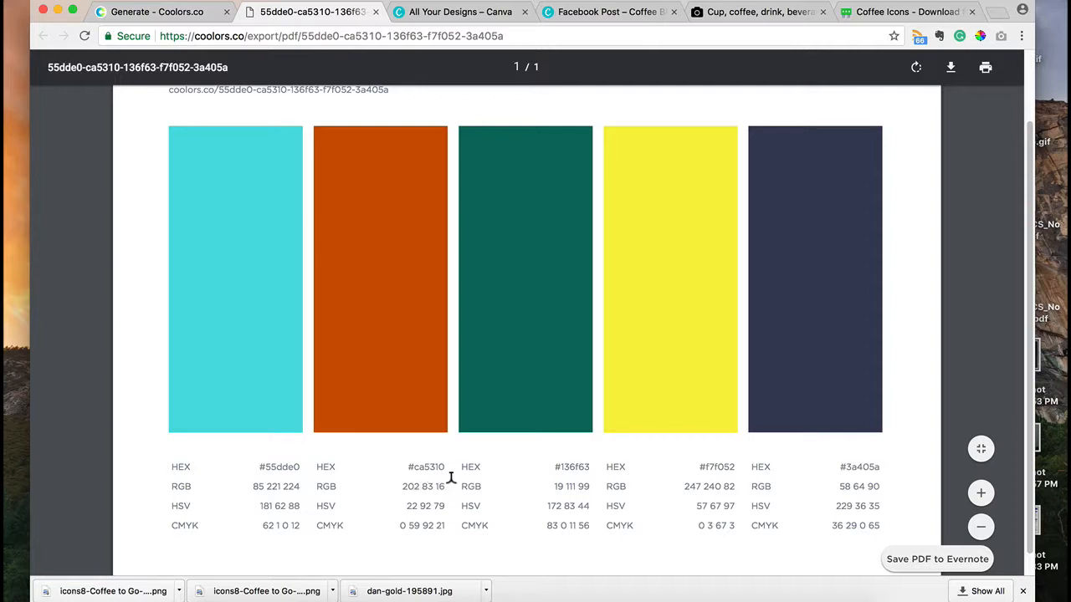
pyautogui.scroll(-1, 596, 473)
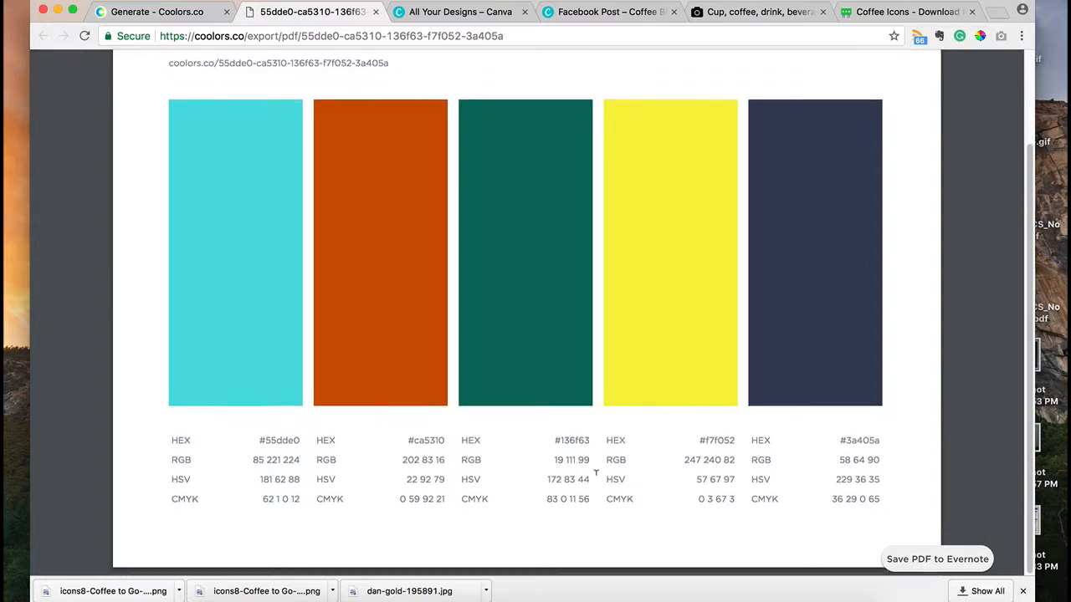
pyautogui.scroll(1, 596, 475)
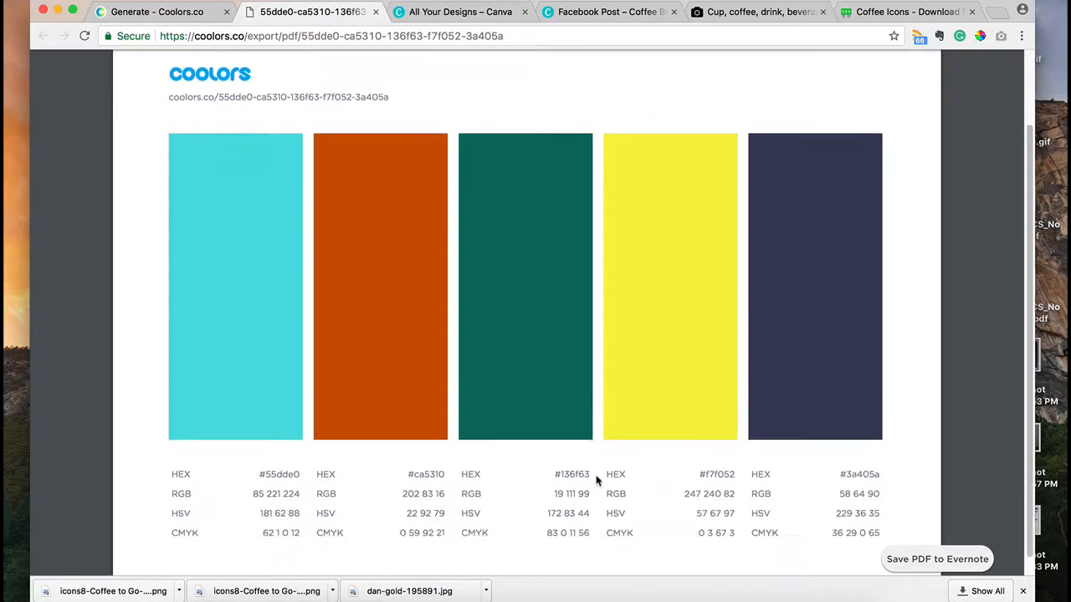
pyautogui.scroll(-1, 596, 478)
pyautogui.scroll(1, 596, 479)
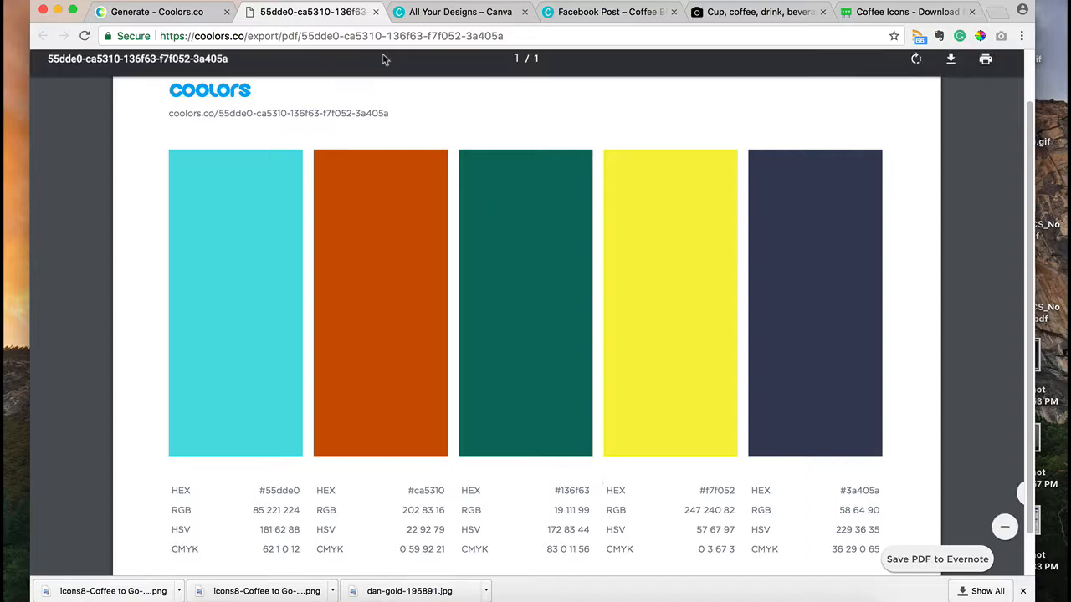
# - Review the Coolors palette, the Unsplash coffee photos and the Icons8 coffee icons, and return to the Coffee Blog design in Canva
pyautogui.click(159, 12)
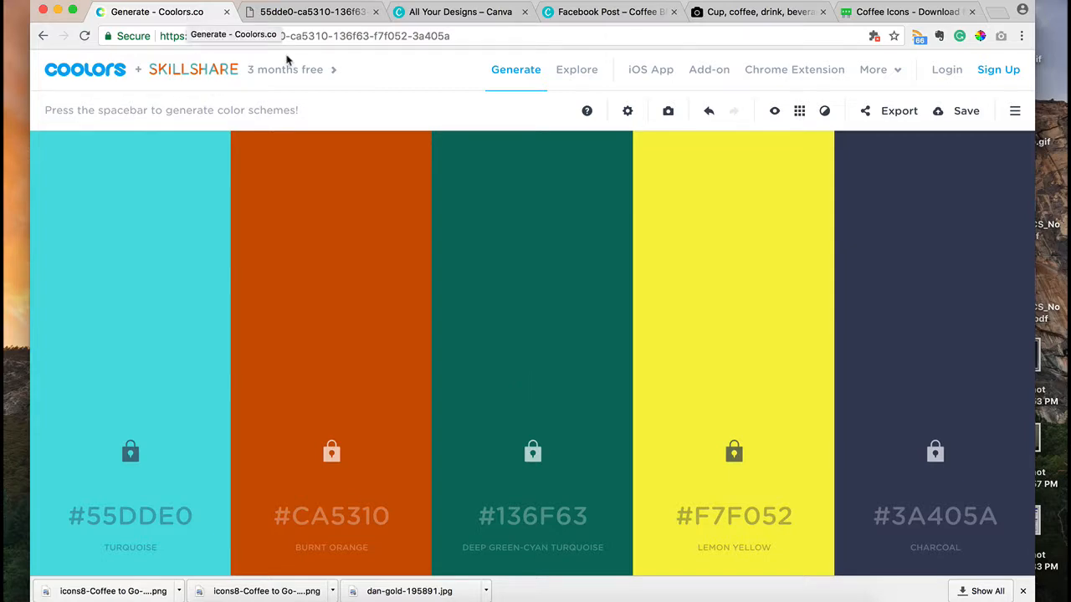
pyautogui.click(448, 15)
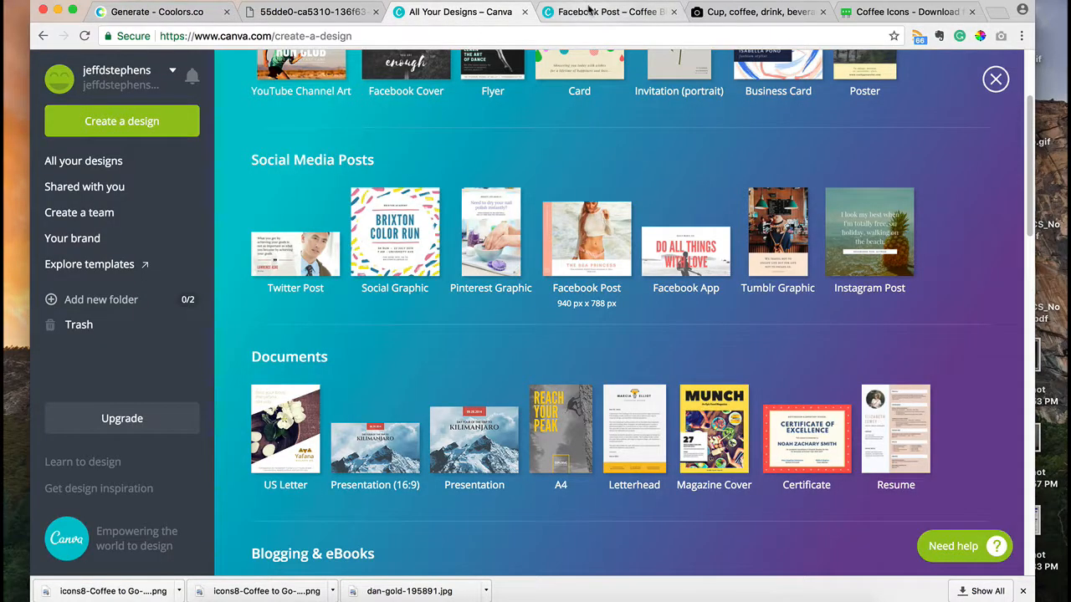
pyautogui.click(588, 11)
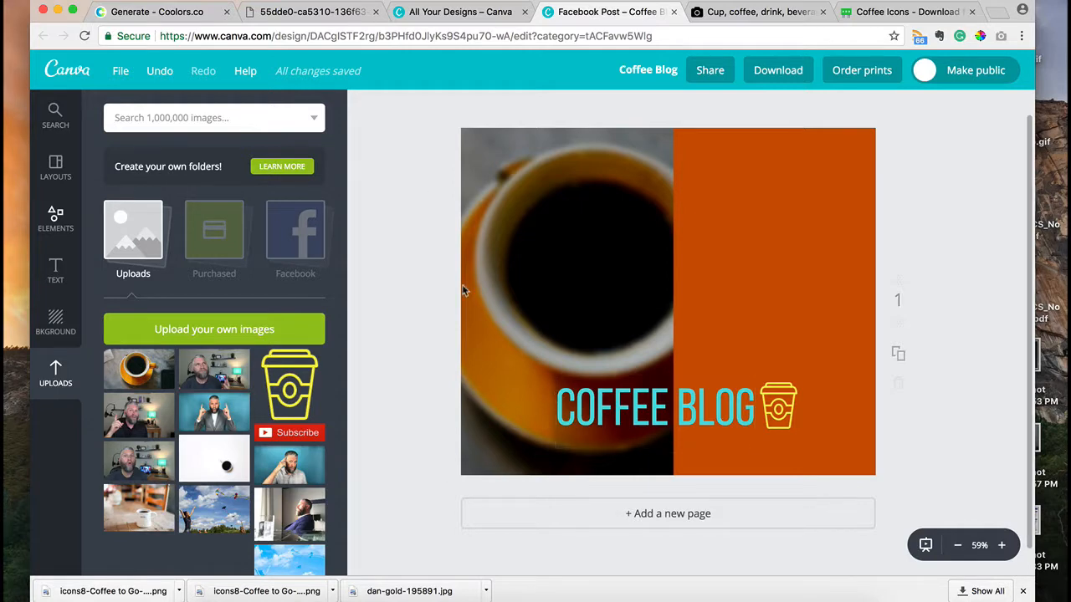
pyautogui.click(746, 13)
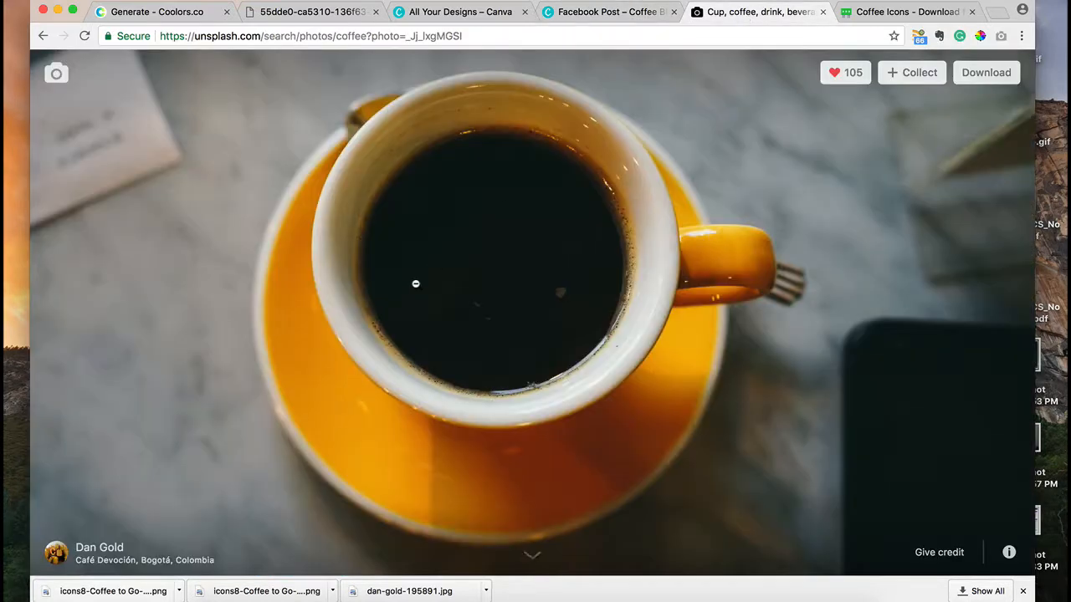
pyautogui.click(43, 36)
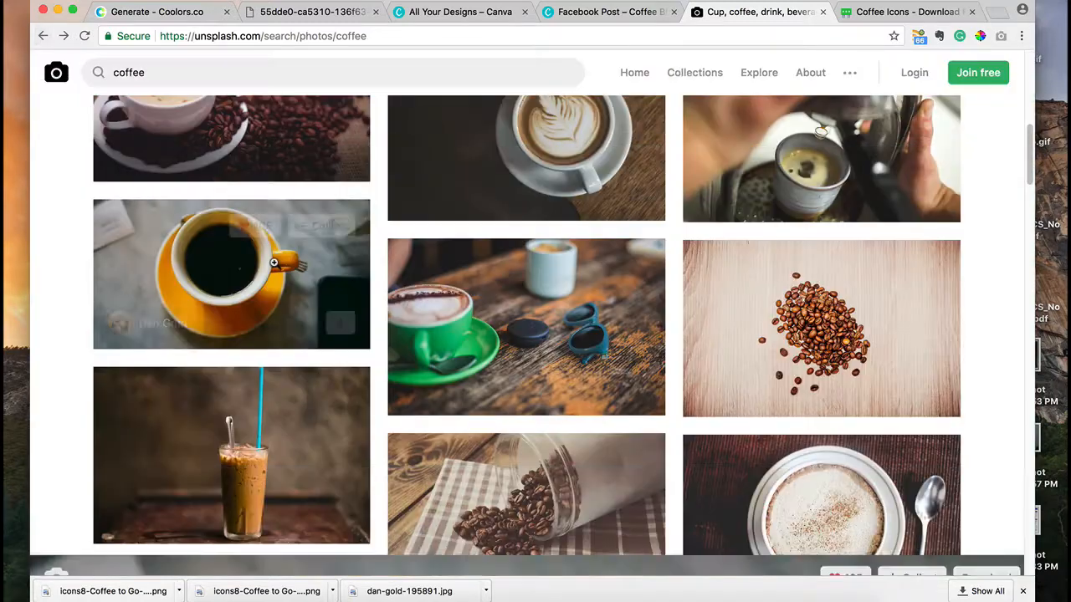
pyautogui.click(529, 359)
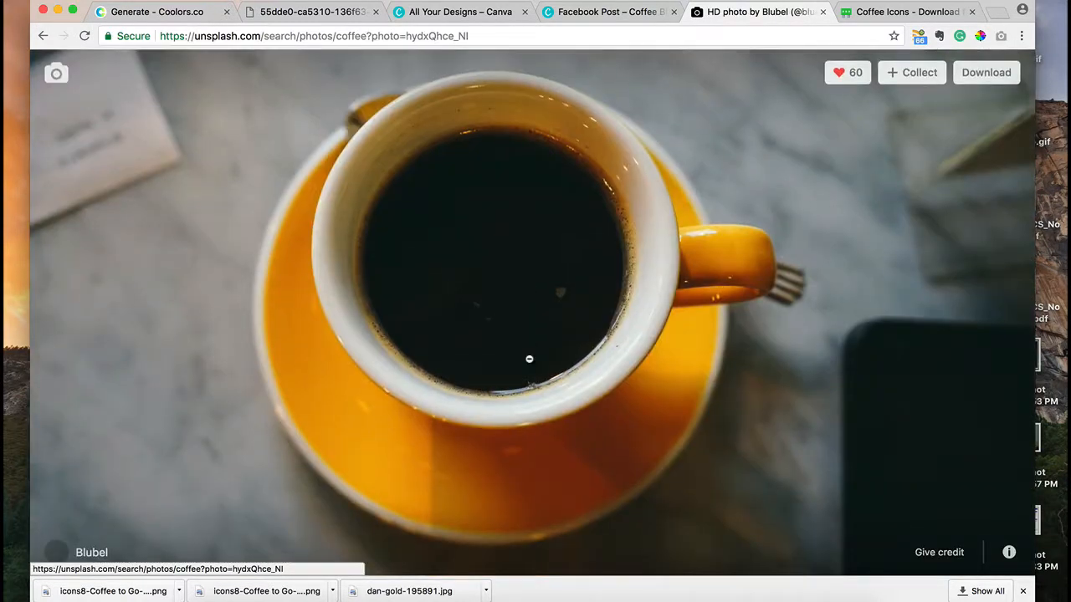
pyautogui.click(591, 12)
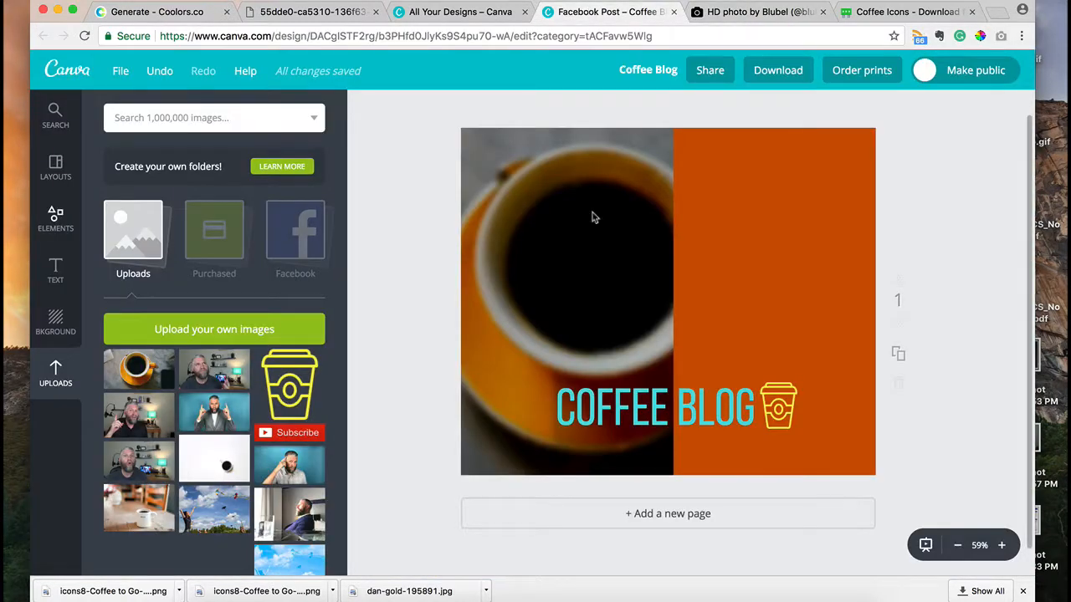
pyautogui.click(905, 11)
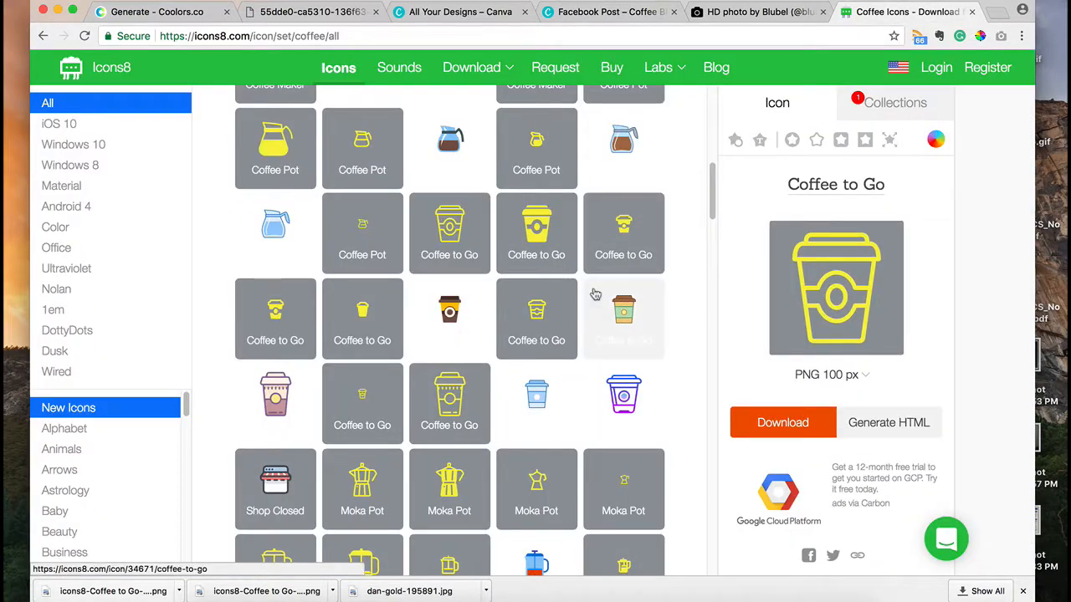
pyautogui.scroll(10, 595, 294)
pyautogui.scroll(-5, 595, 294)
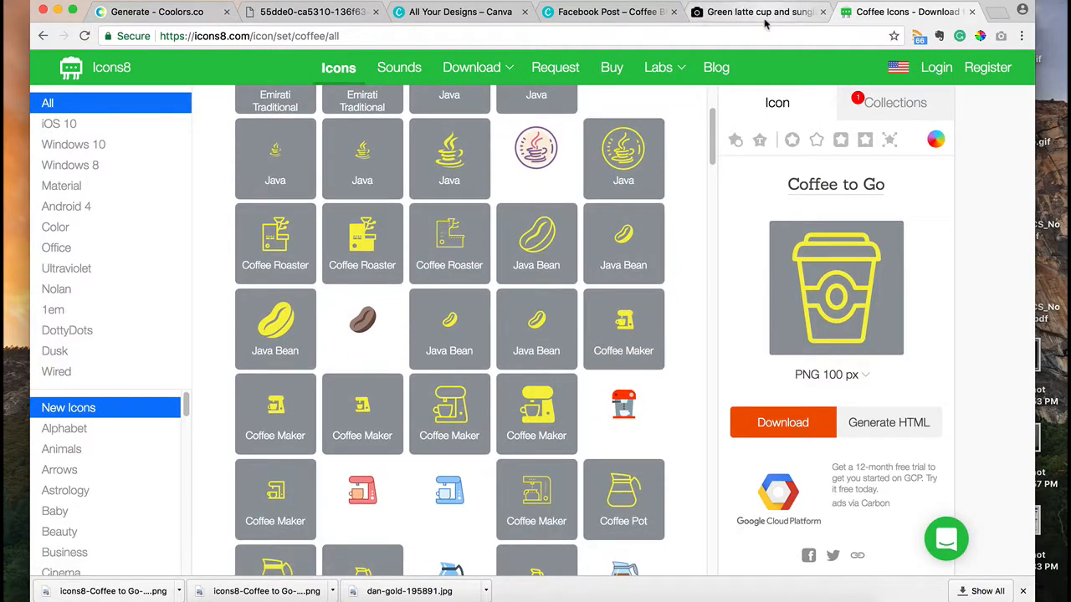
pyautogui.click(487, 13)
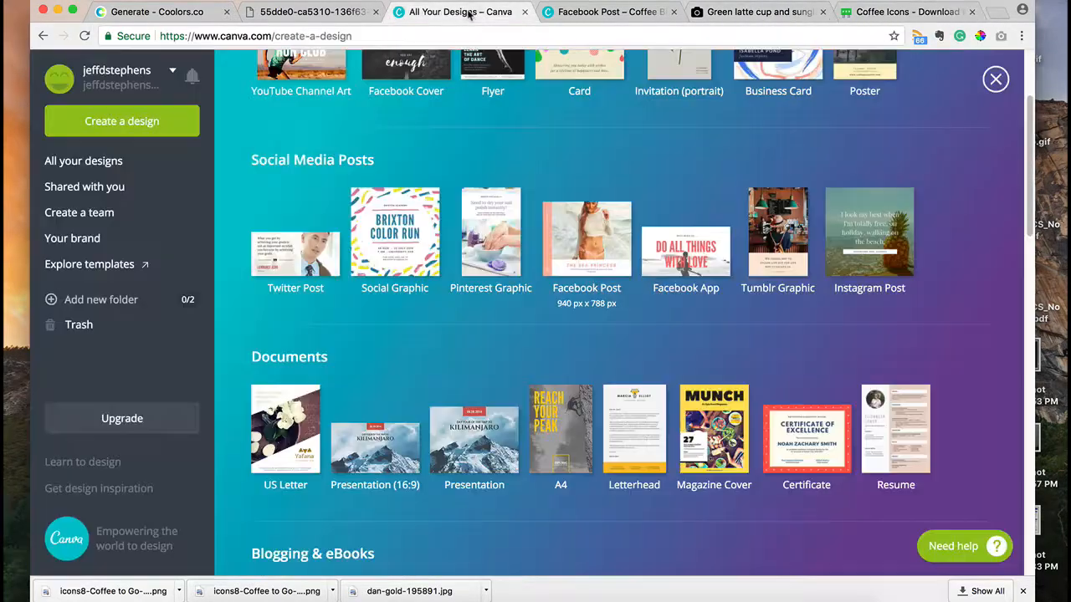
pyautogui.click(599, 11)
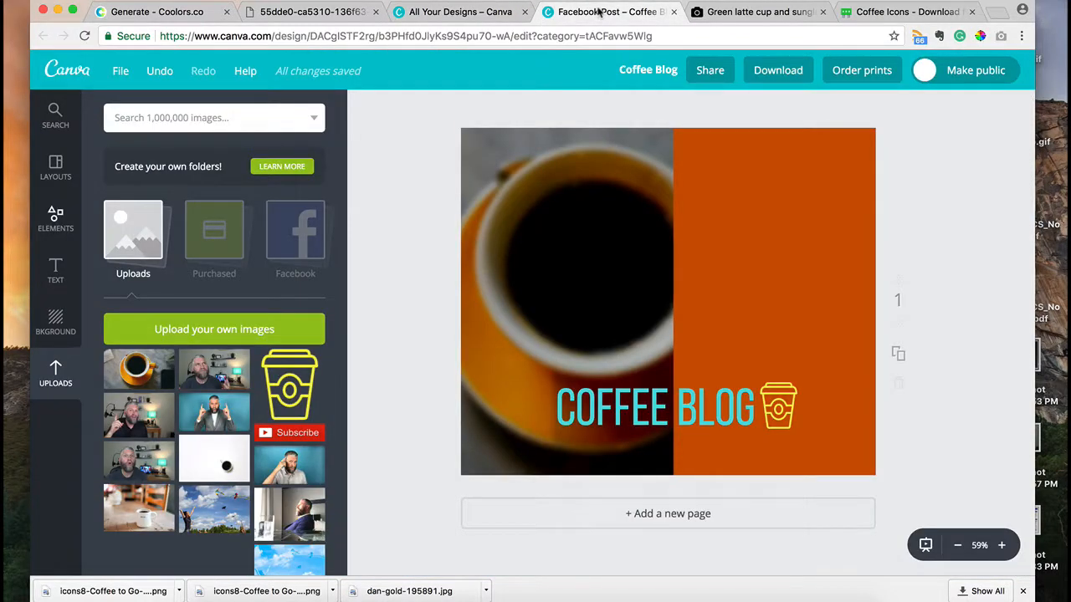